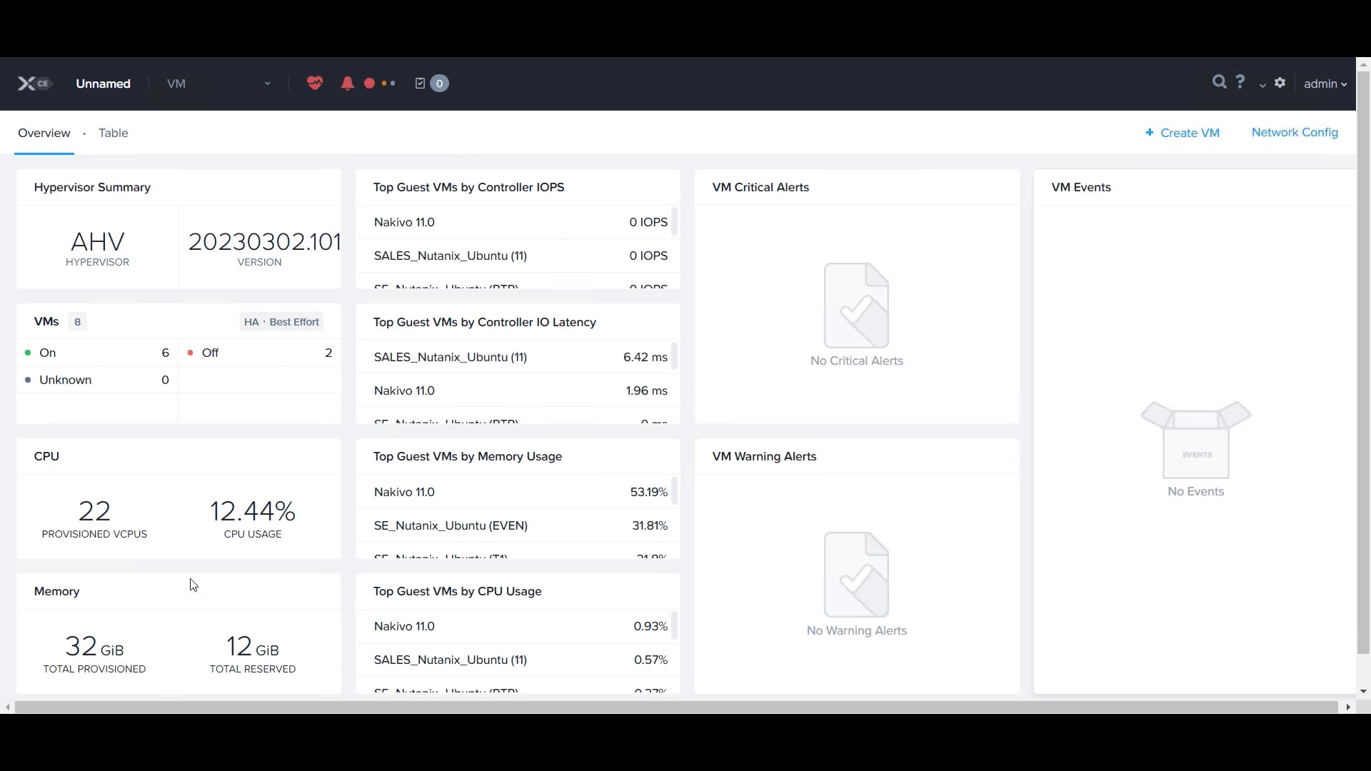
Step: Check the Downloads folder for the NAKIVO_Backup_Replication_VA_v11.0.3_Full_Solution_TRIAL virtual disk file
{"action": "left_click", "coordinate": [246, 728]}
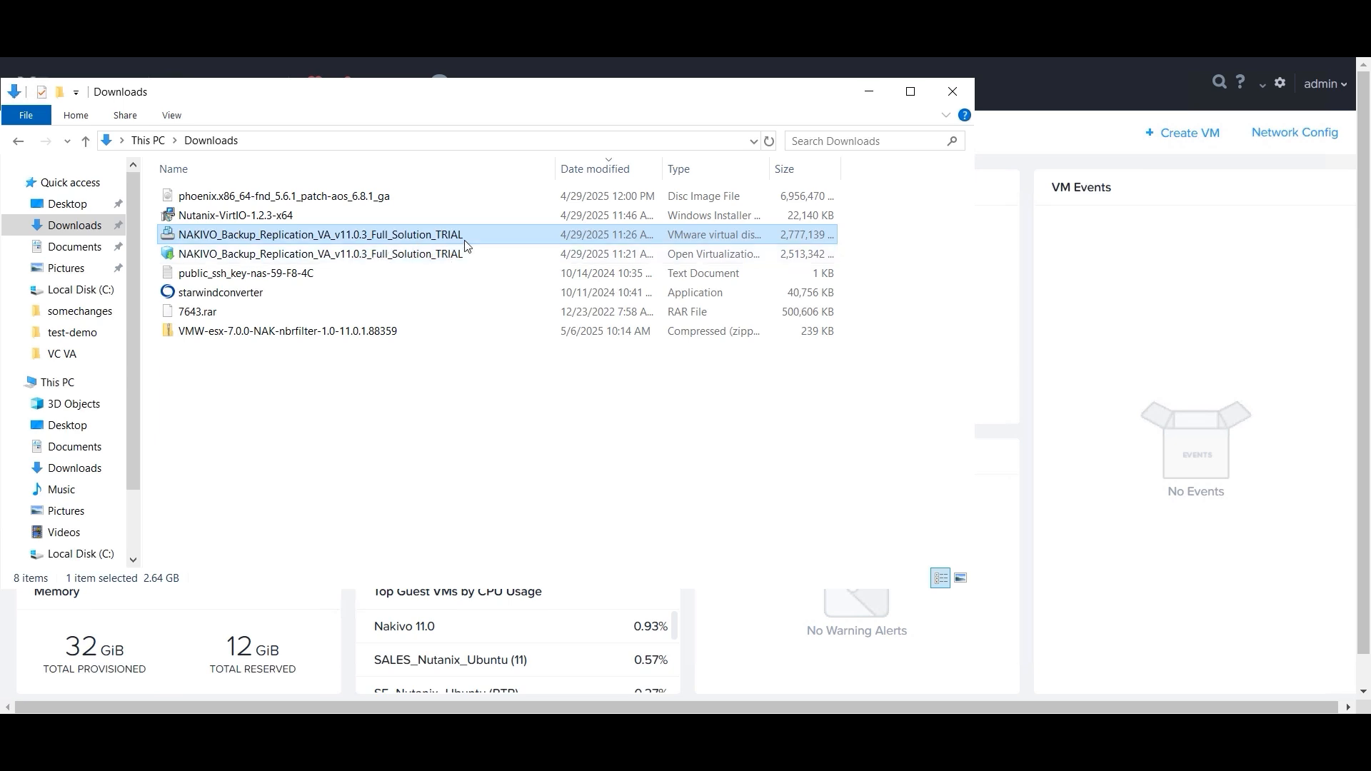
{"action": "left_click", "coordinate": [869, 87]}
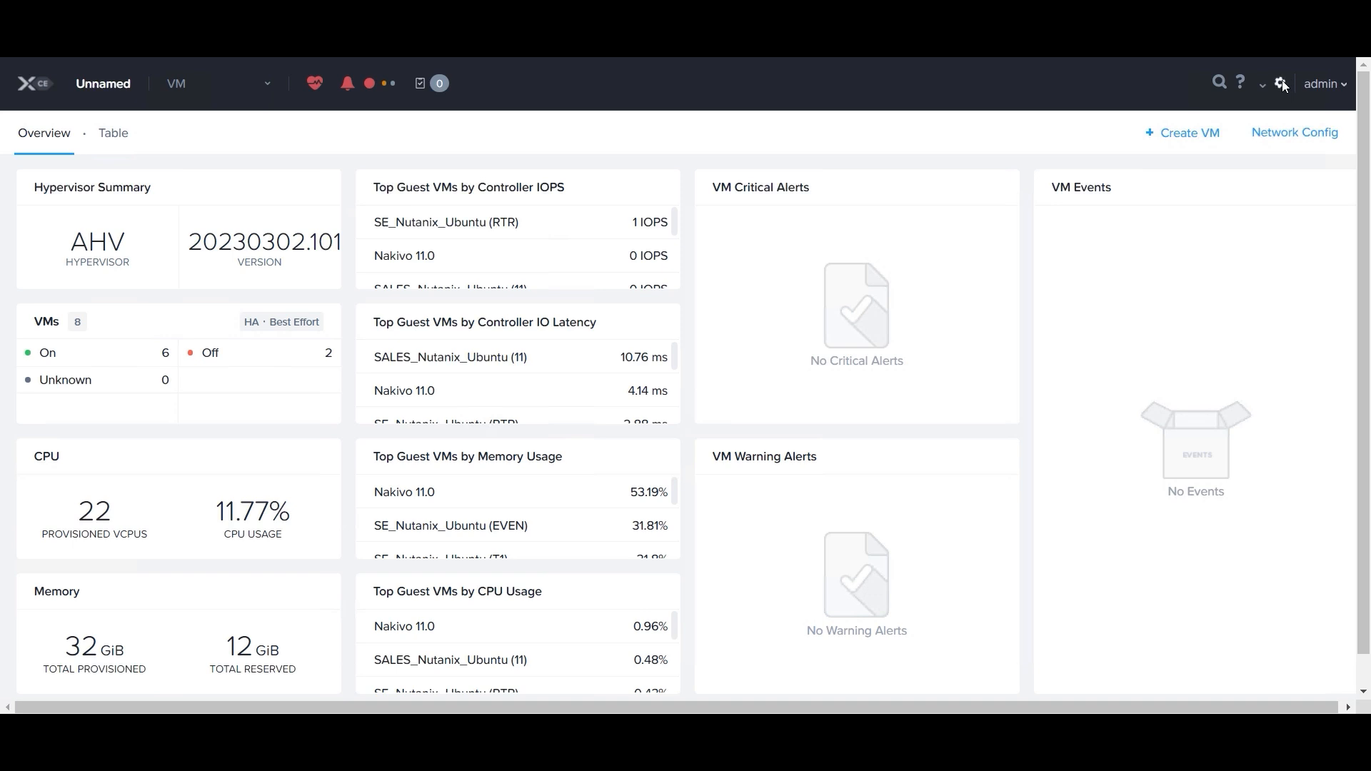
Step: Start a new image upload in the cluster's image configuration and name the image "Nakivo VA 11.0.3"
{"action": "left_click", "coordinate": [268, 87]}
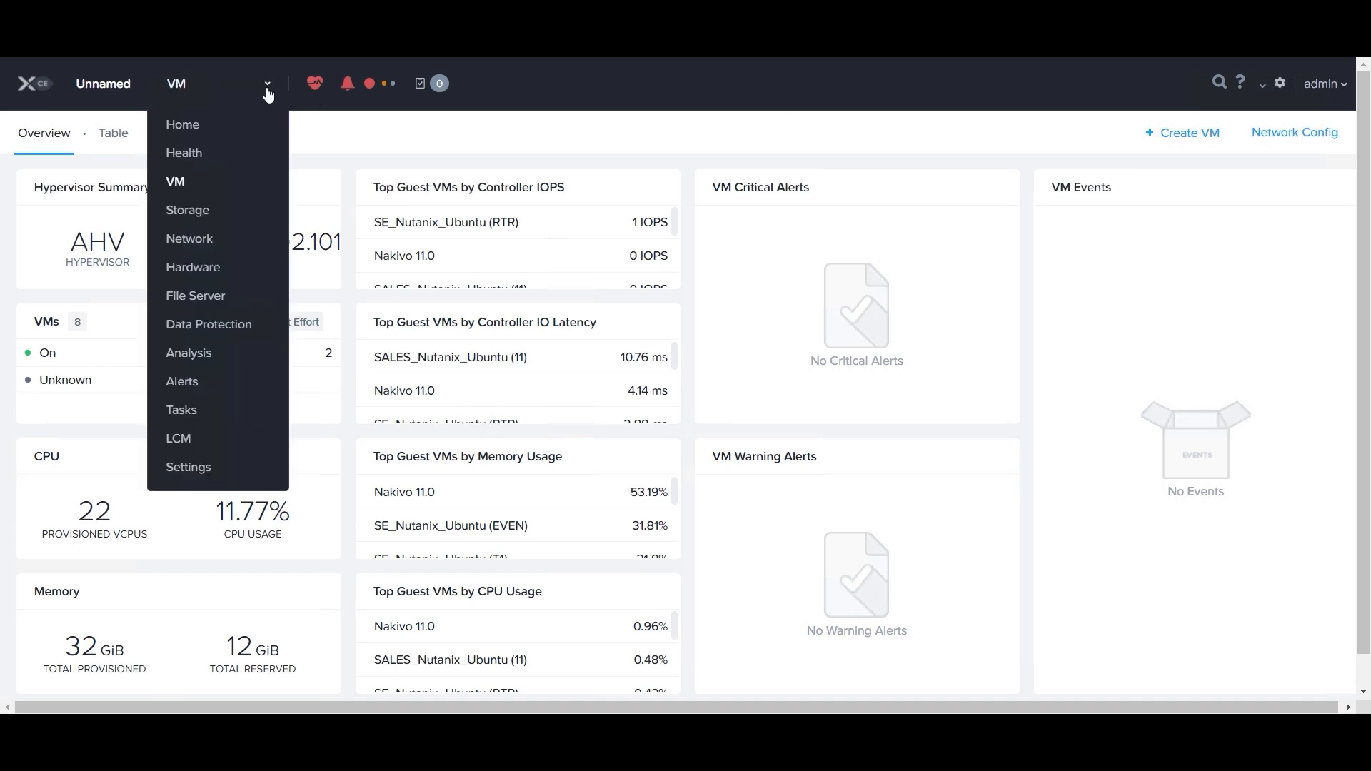
{"action": "left_click", "coordinate": [190, 470]}
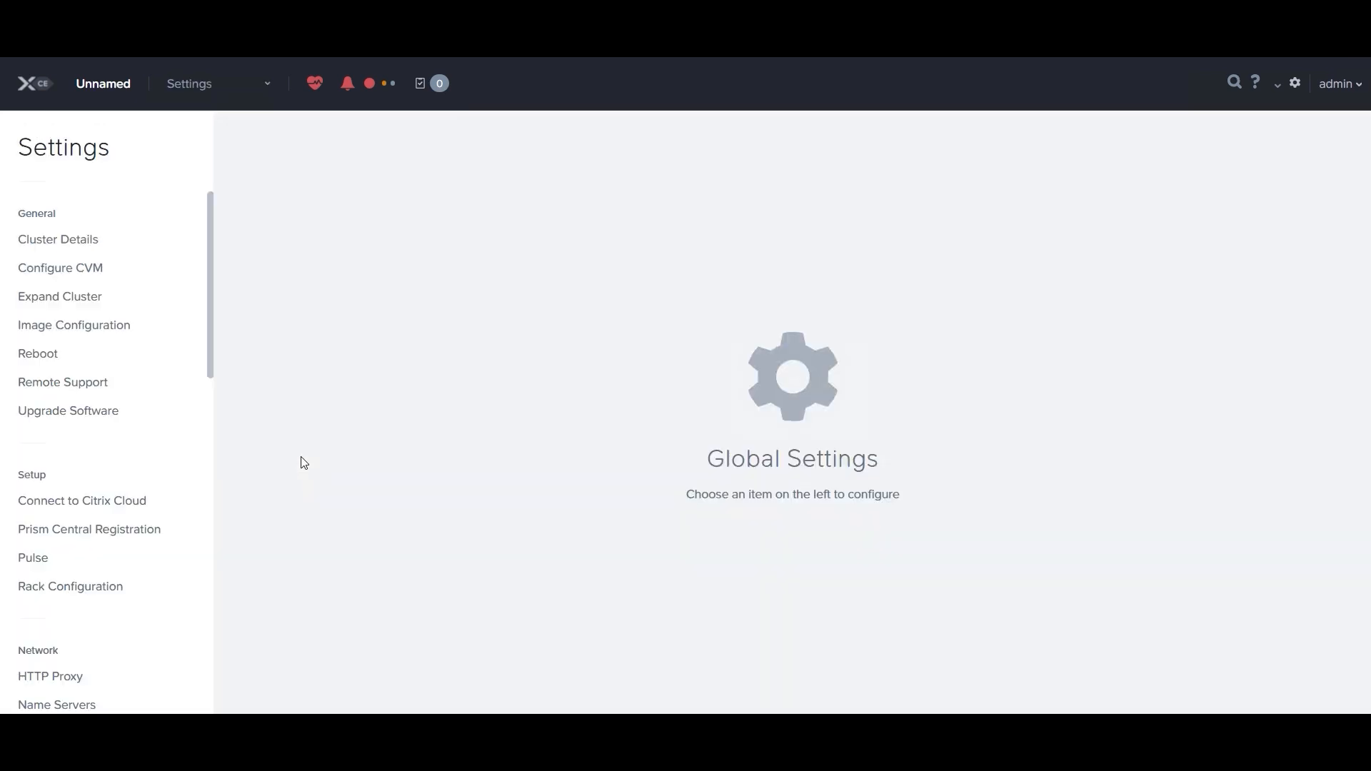
{"action": "left_click", "coordinate": [69, 328]}
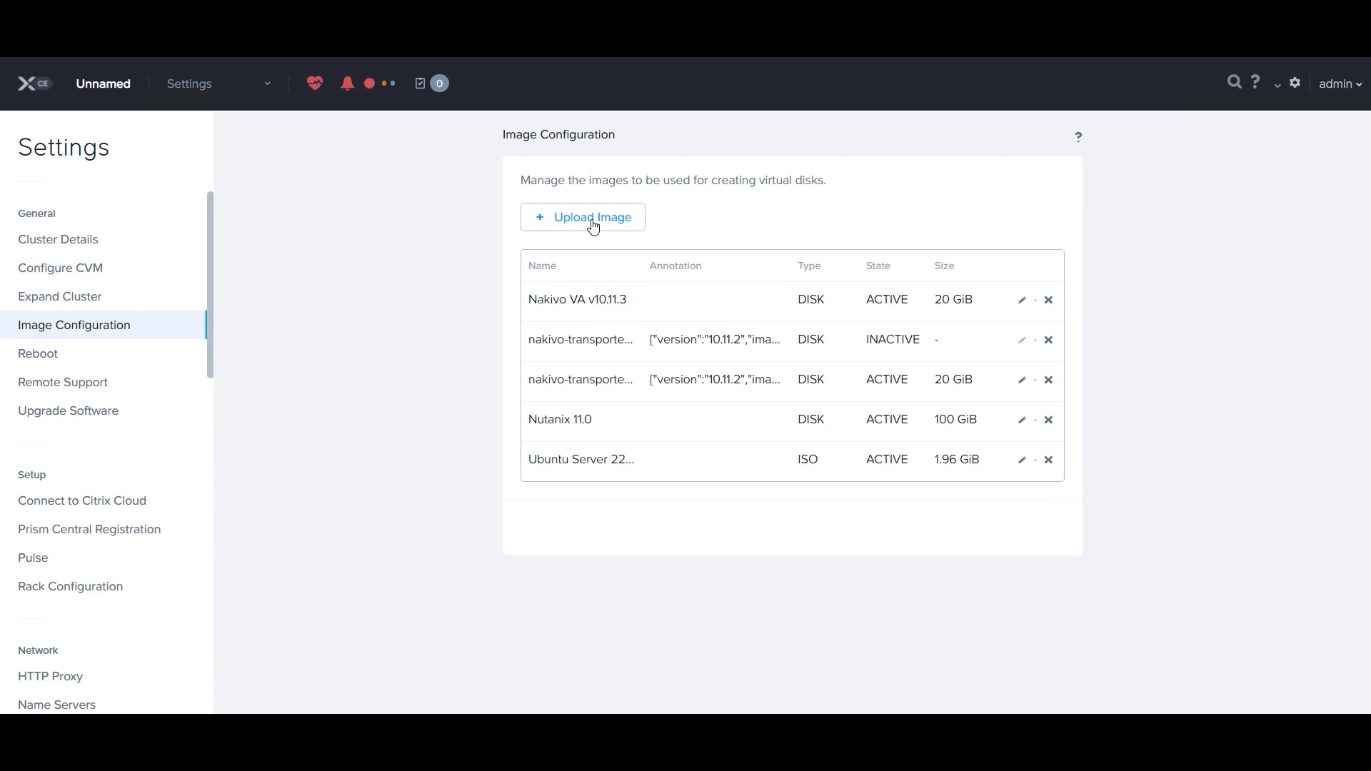
{"action": "left_click", "coordinate": [594, 220]}
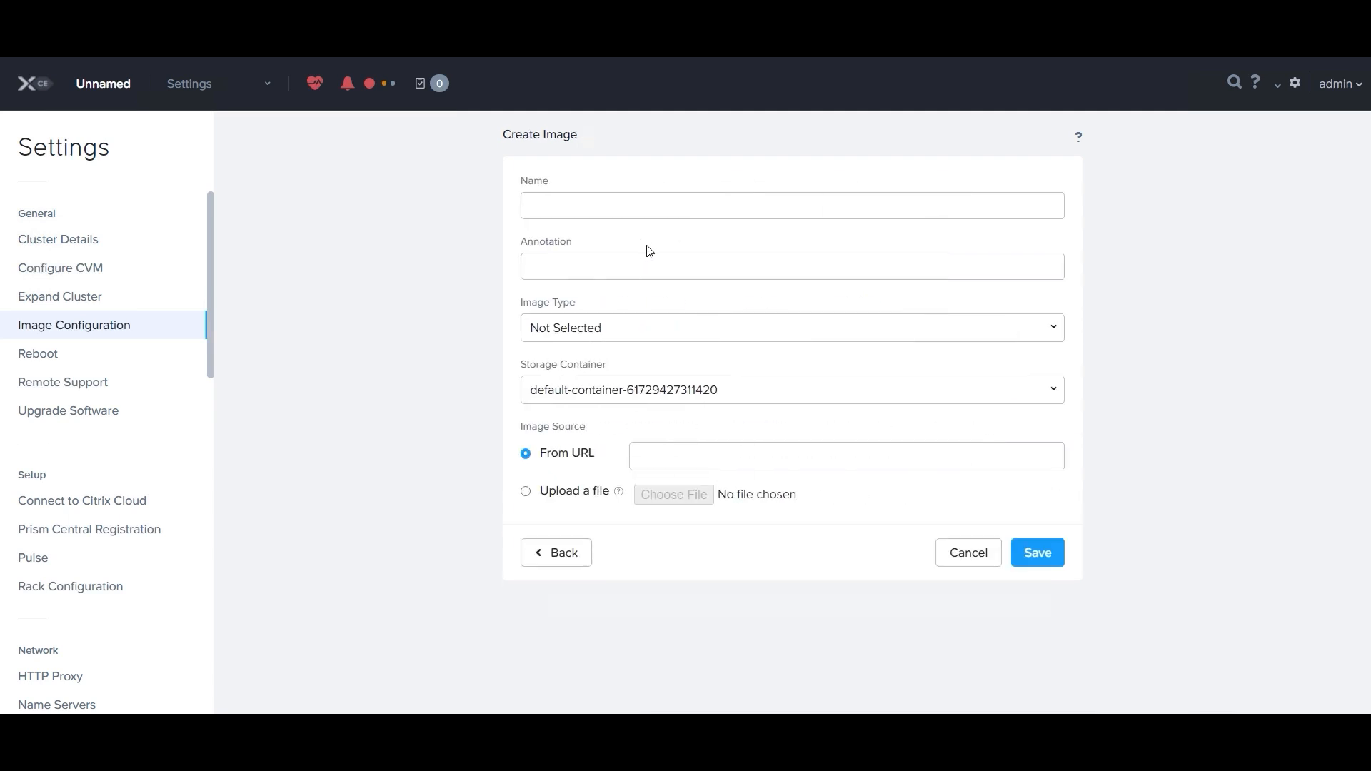
{"action": "left_click", "coordinate": [584, 206]}
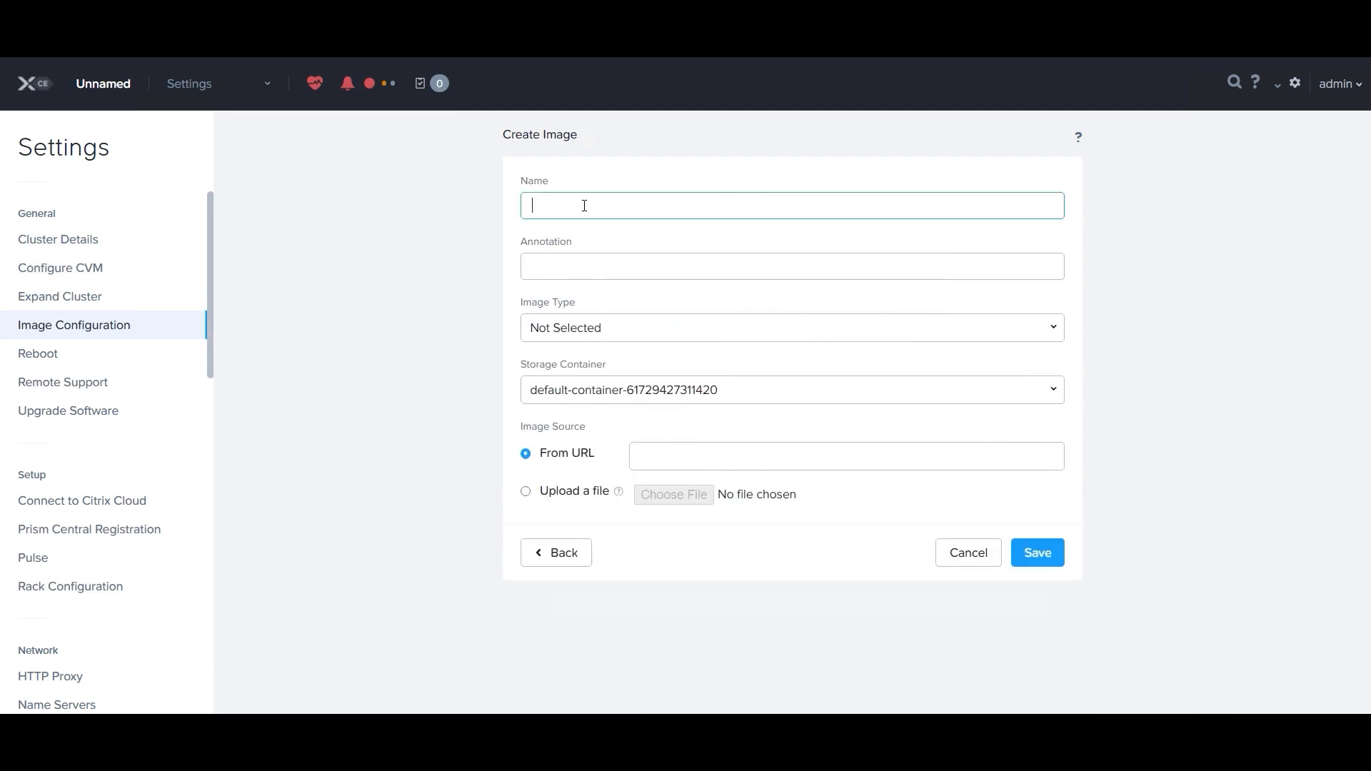
{"action": "type", "text": "Nakivo VA 11.0.3"}
{"action": "left_click", "coordinate": [591, 270]}
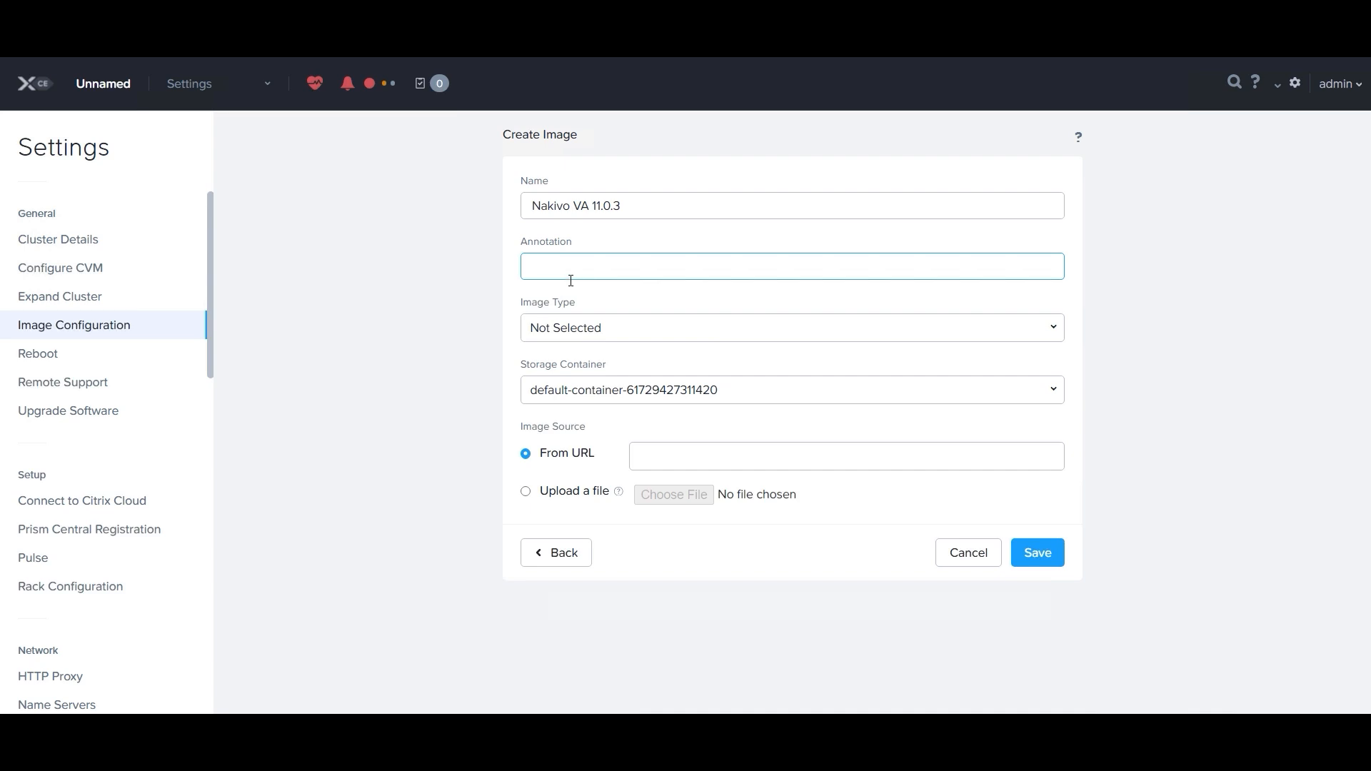
{"action": "left_click", "coordinate": [566, 331]}
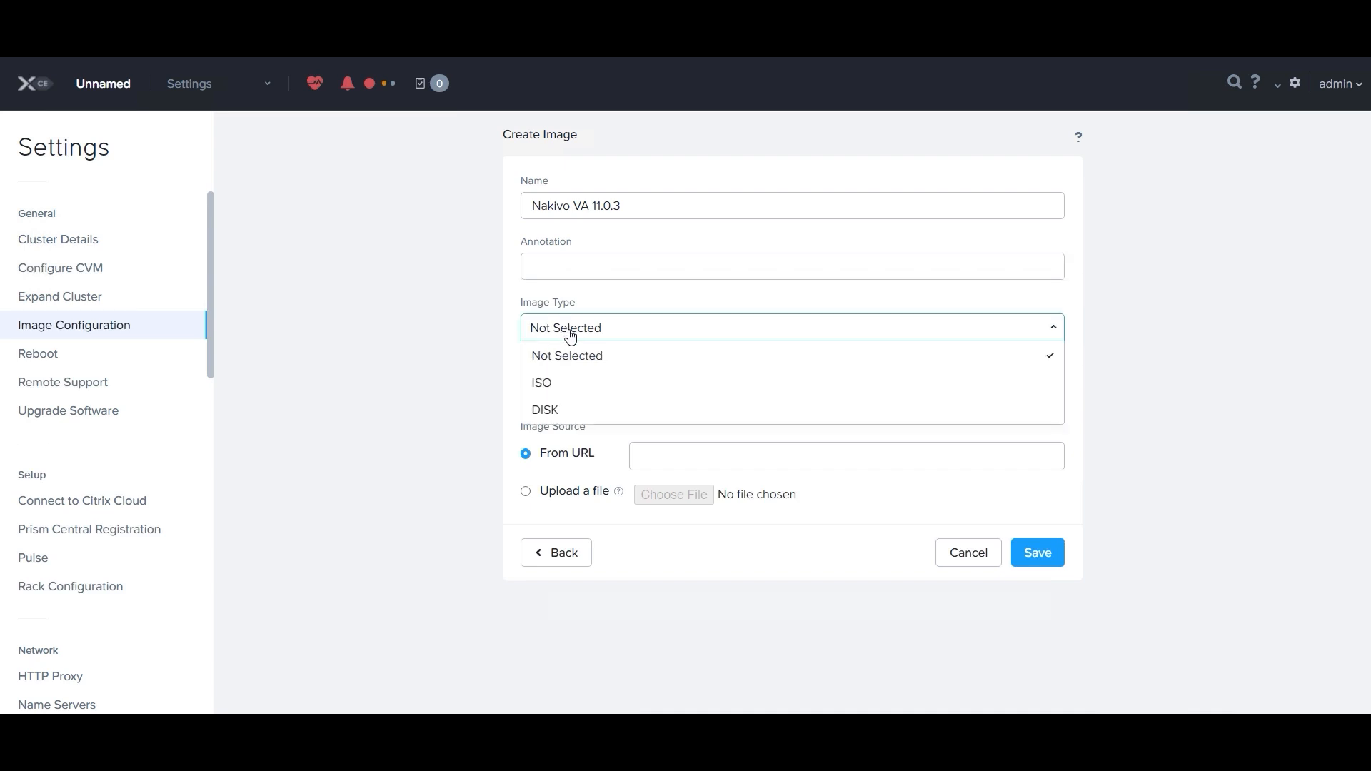
{"action": "left_click", "coordinate": [611, 411]}
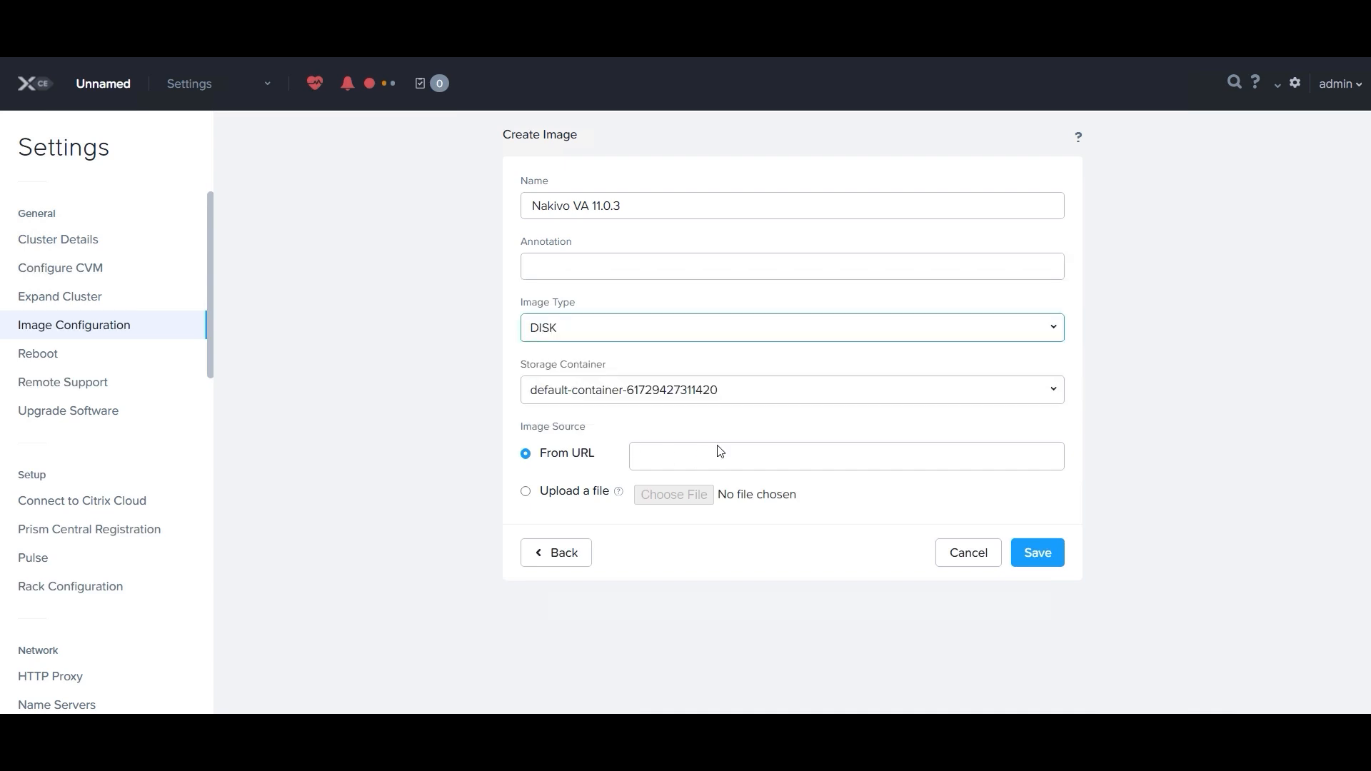
{"action": "left_click", "coordinate": [578, 500]}
{"action": "left_click", "coordinate": [582, 393]}
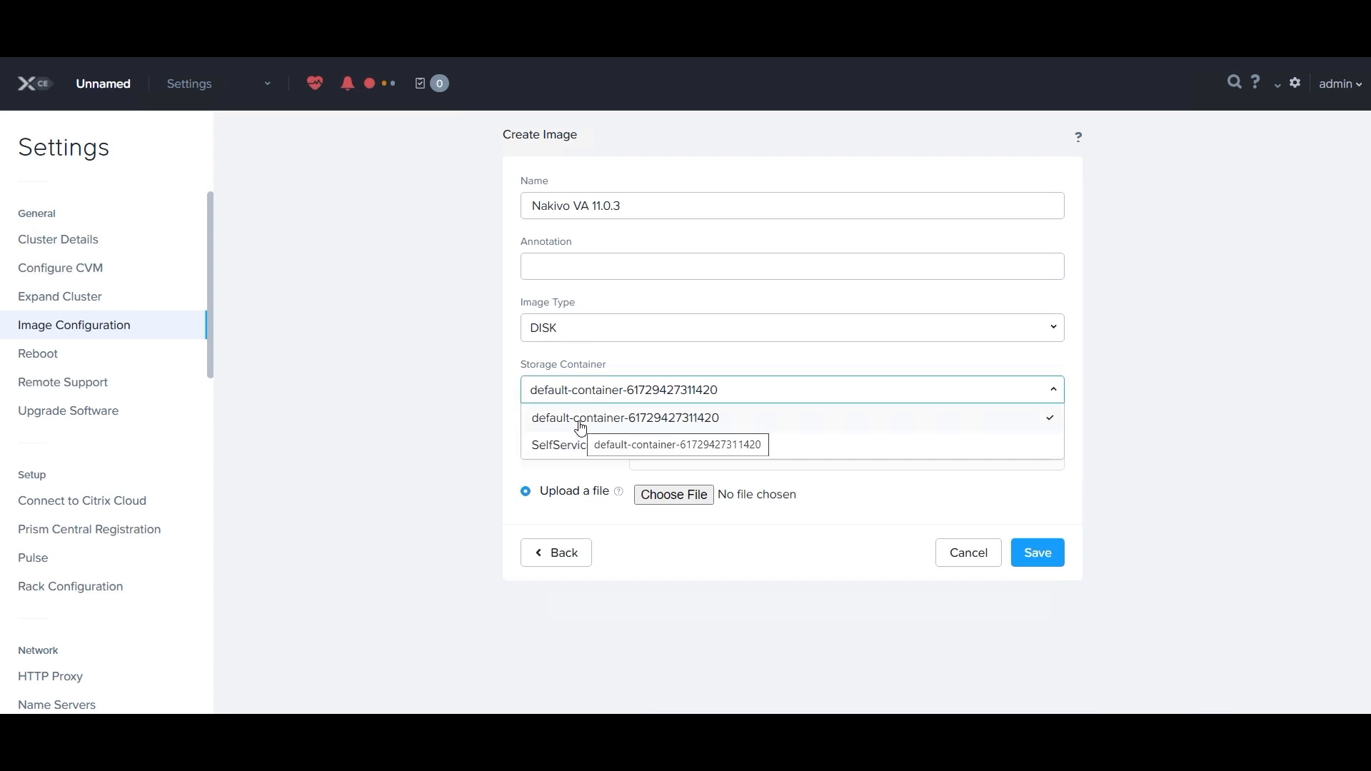
{"action": "left_click", "coordinate": [719, 419]}
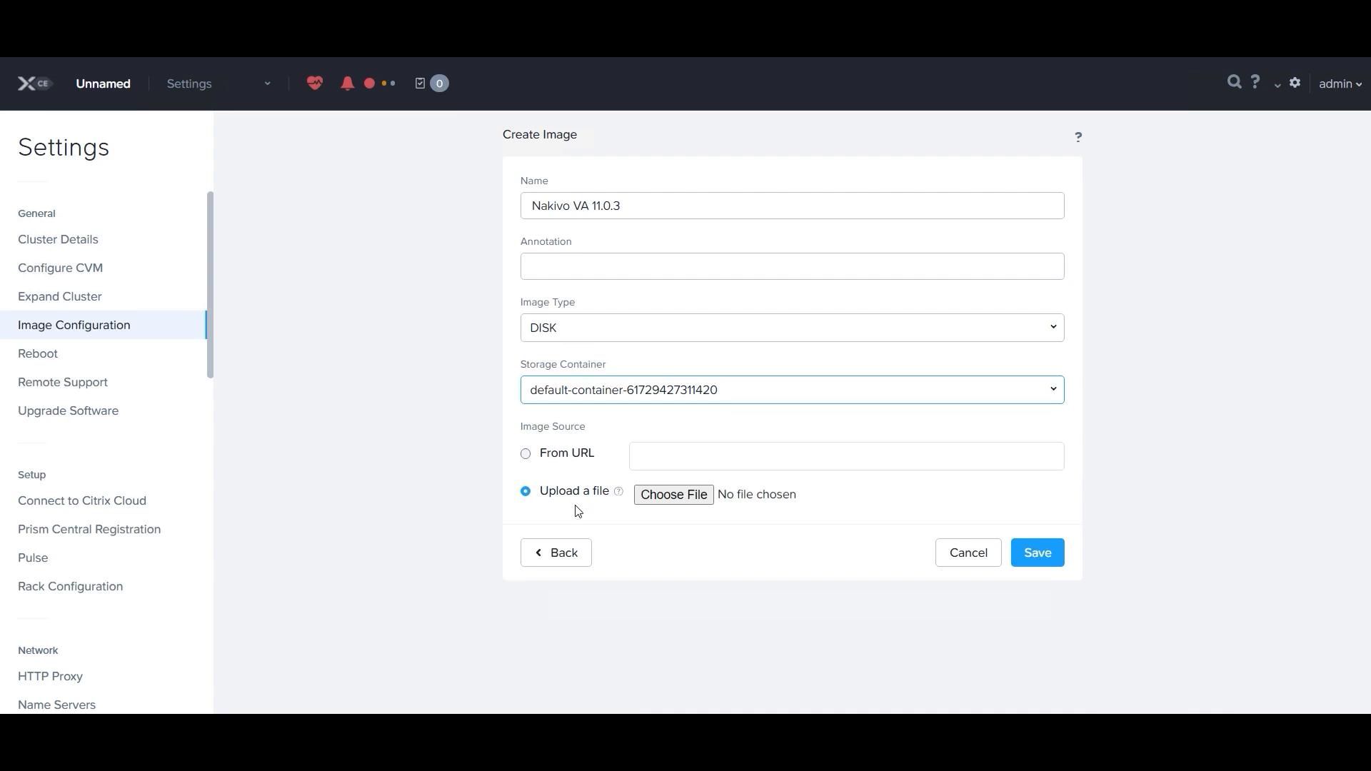
Step: Choose the NAKIVO_Backup_Replication_VA_v11.0.3_Full_Solution_TRIAL VMDK as the image file and save the image to upload it
{"action": "left_click", "coordinate": [682, 500]}
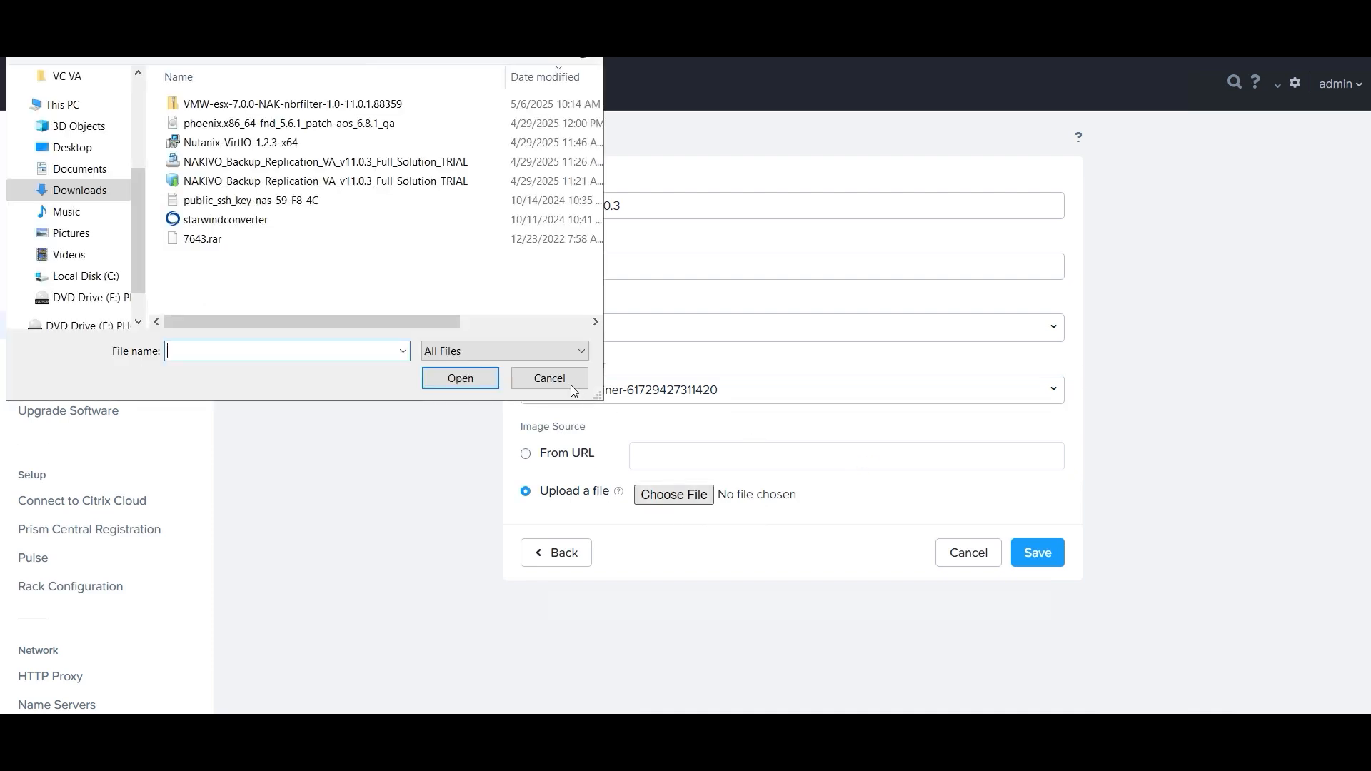
{"action": "left_click", "coordinate": [351, 163]}
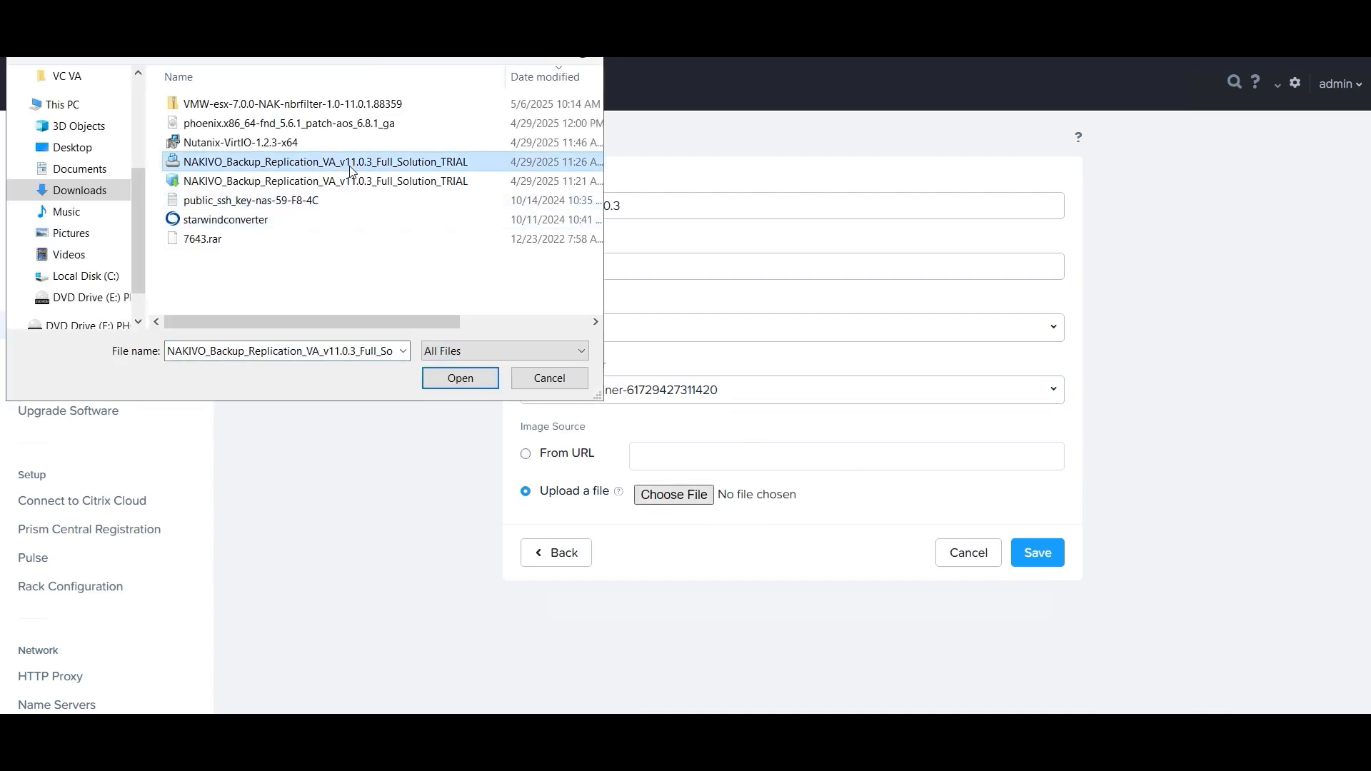
{"action": "left_click", "coordinate": [457, 379]}
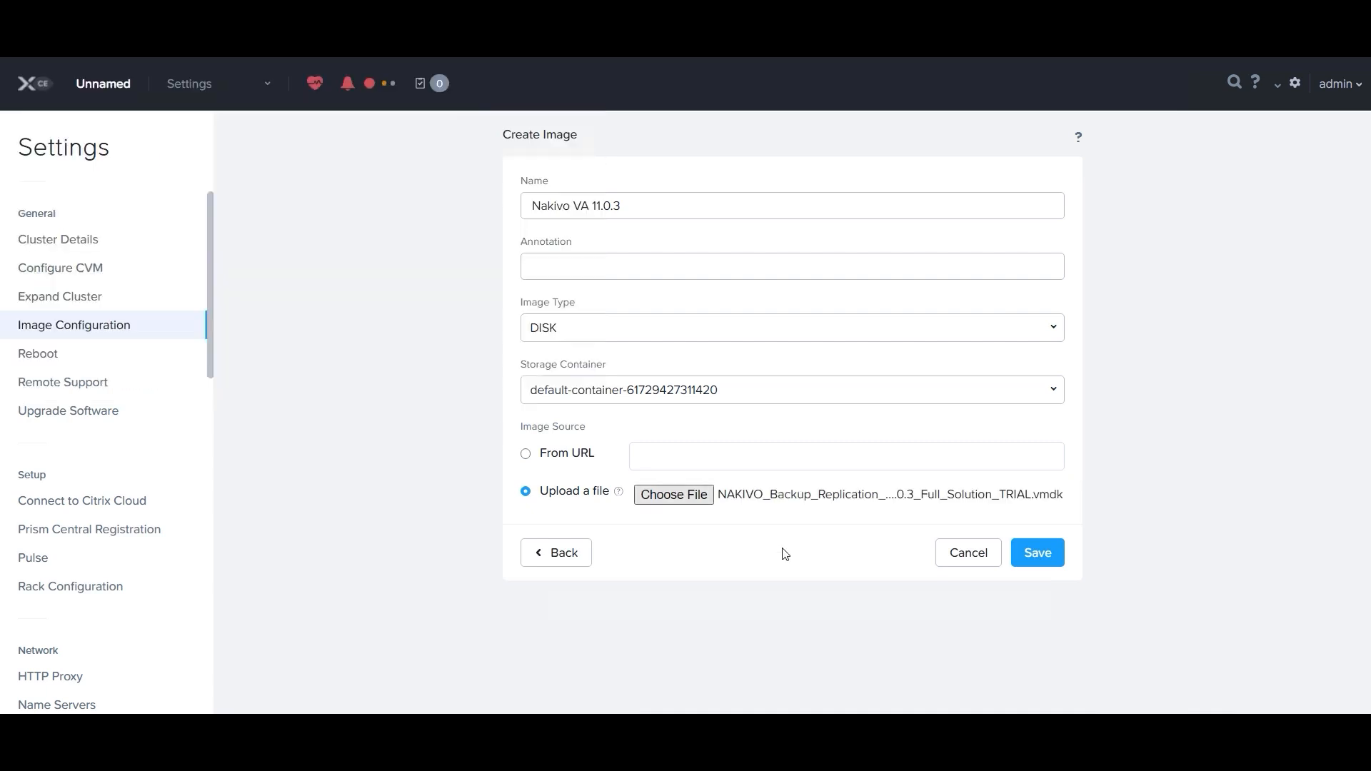
{"action": "left_click", "coordinate": [1038, 554]}
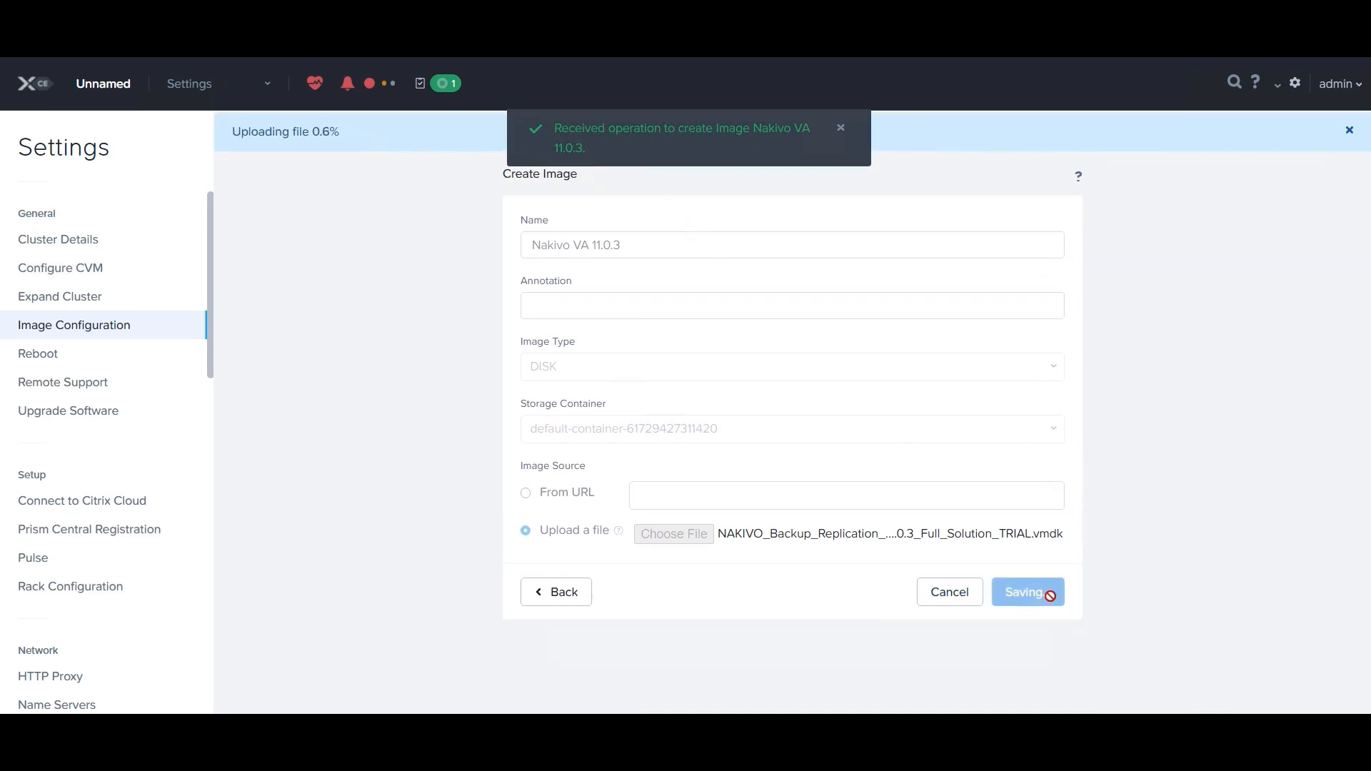
{"action": "left_click_drag", "start_coordinate": [232, 132], "coordinate": [300, 132]}
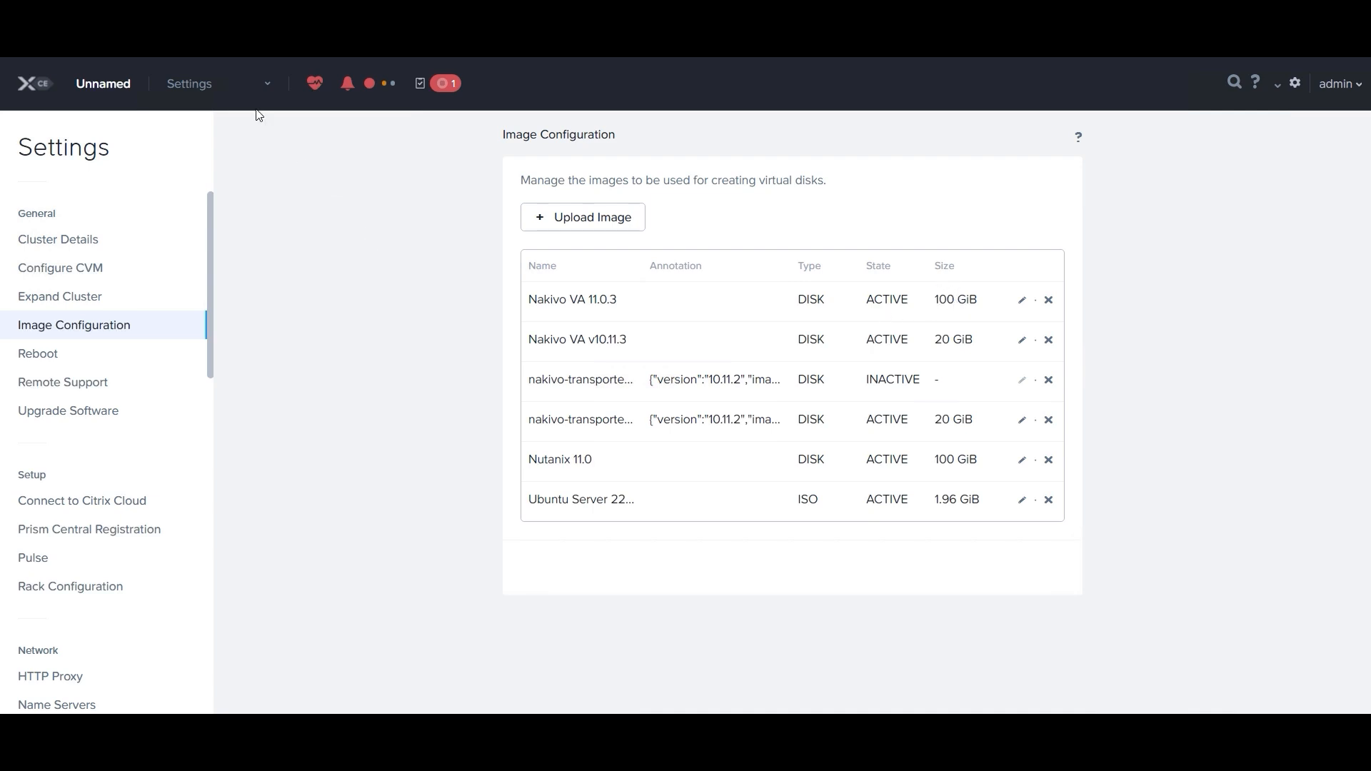
Step: Start creating a VM named "Nakivo Nutanix VA 11.0.3" with the description "Nakivo Backup and Replication"
{"action": "left_click", "coordinate": [263, 89]}
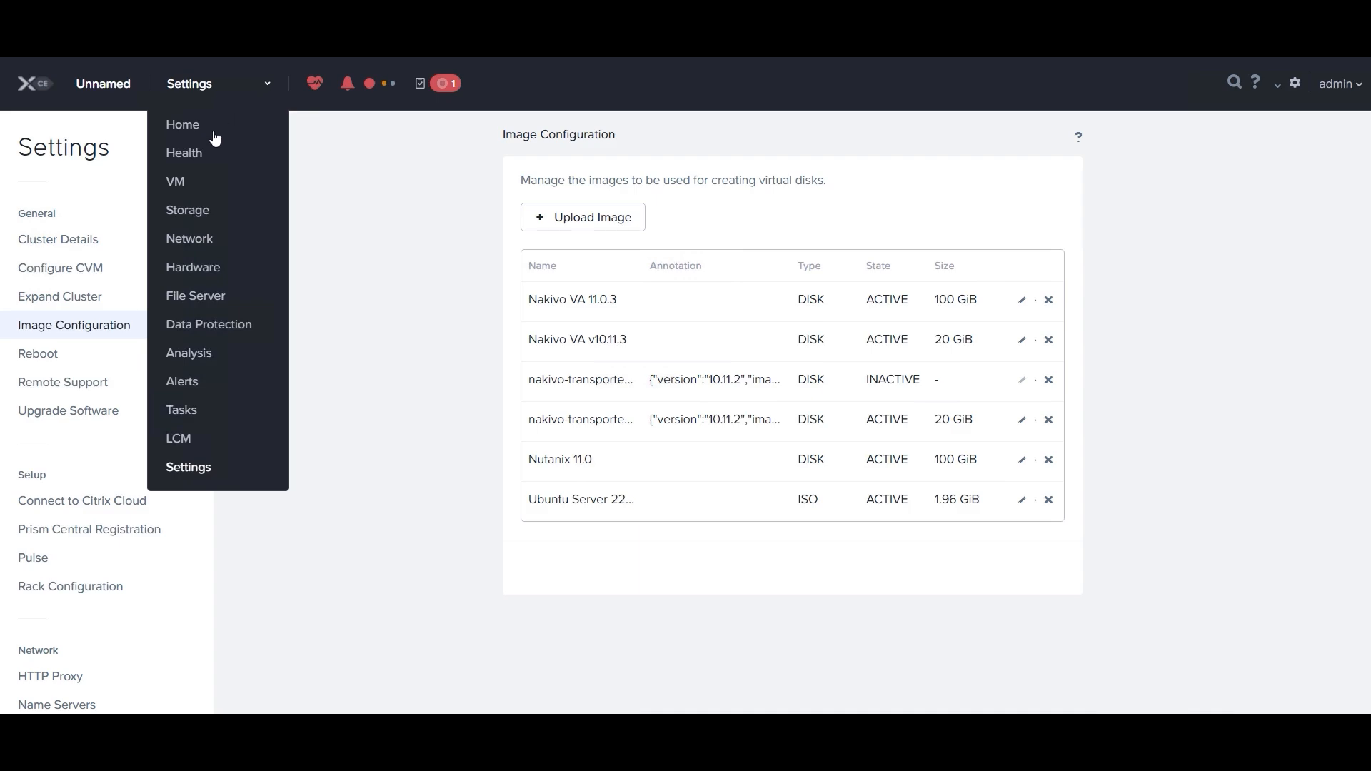
{"action": "left_click", "coordinate": [177, 182]}
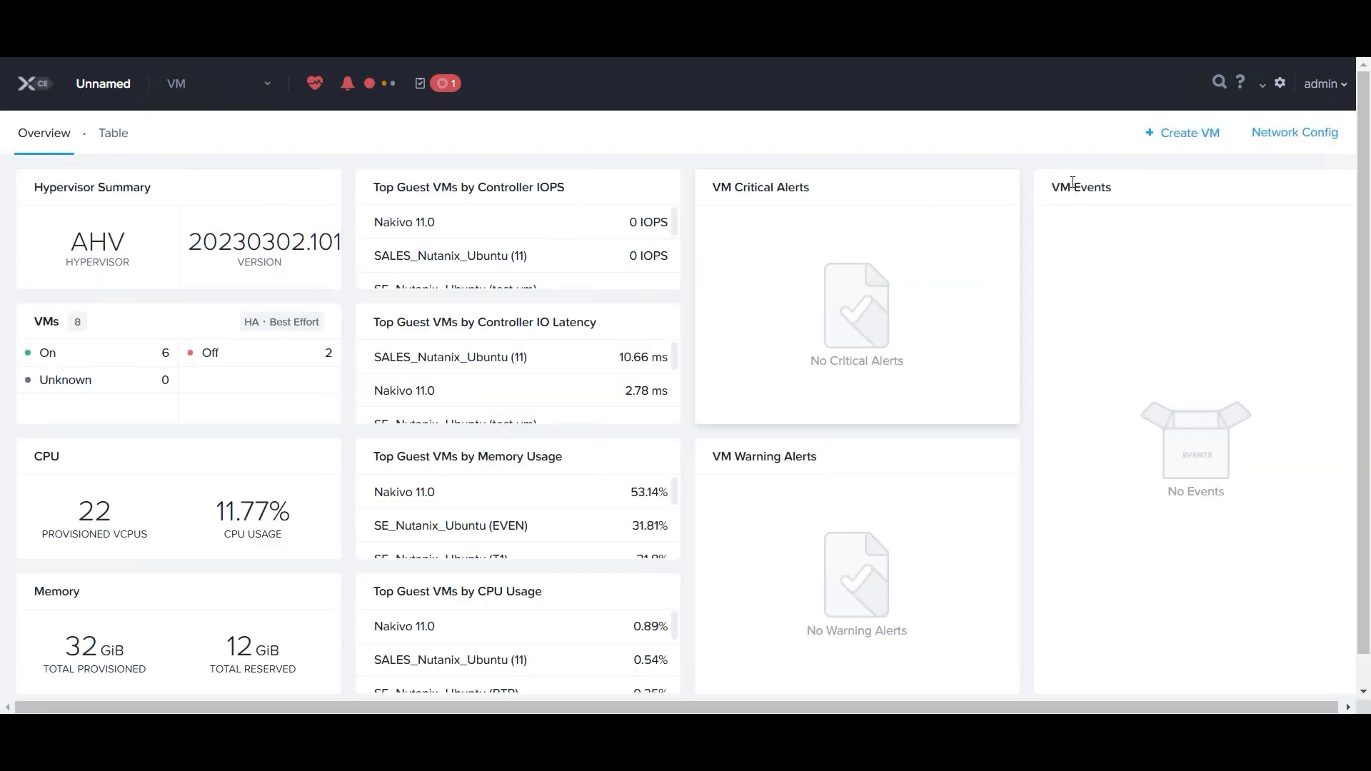
{"action": "left_click", "coordinate": [1197, 136]}
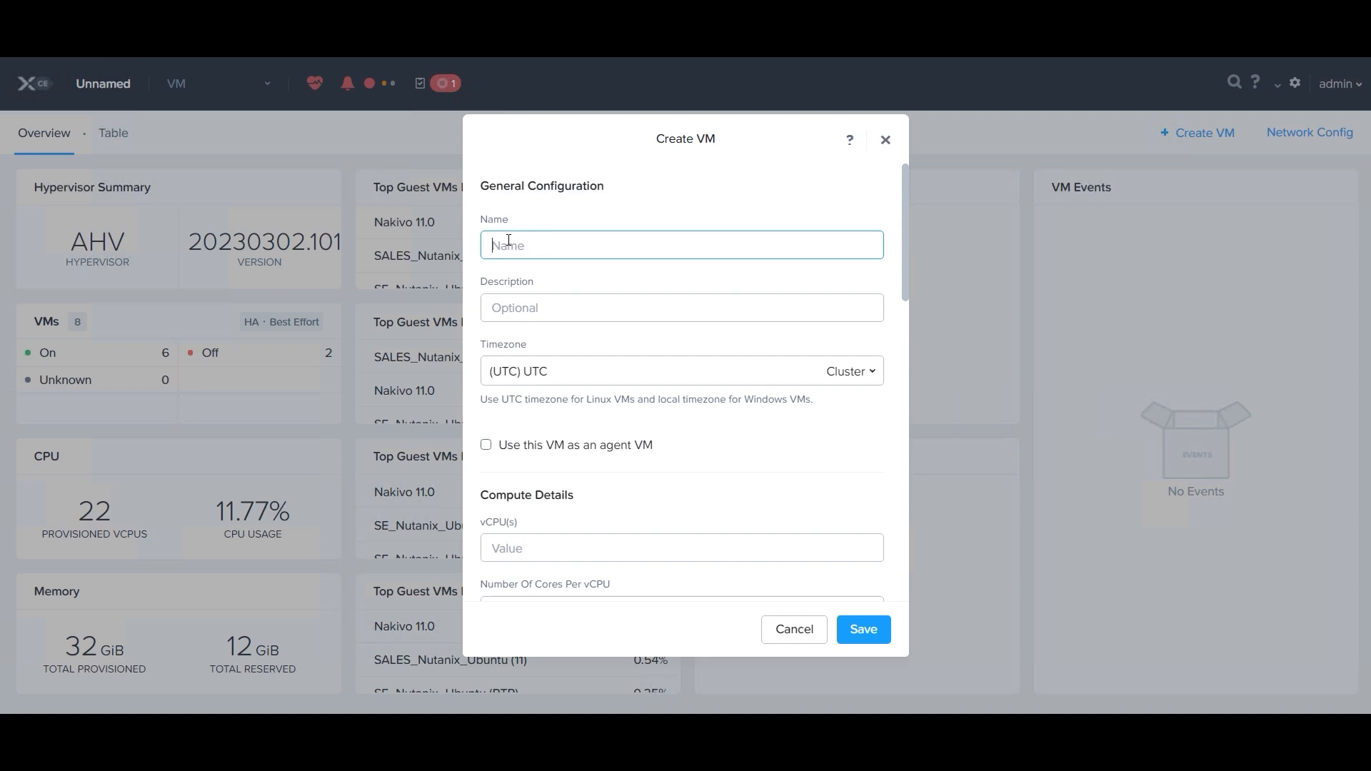
{"action": "type", "text": "Nakivo Nutanix VA 11.0.3"}
{"action": "left_click", "coordinate": [549, 305]}
{"action": "type", "text": "Nakivo"}
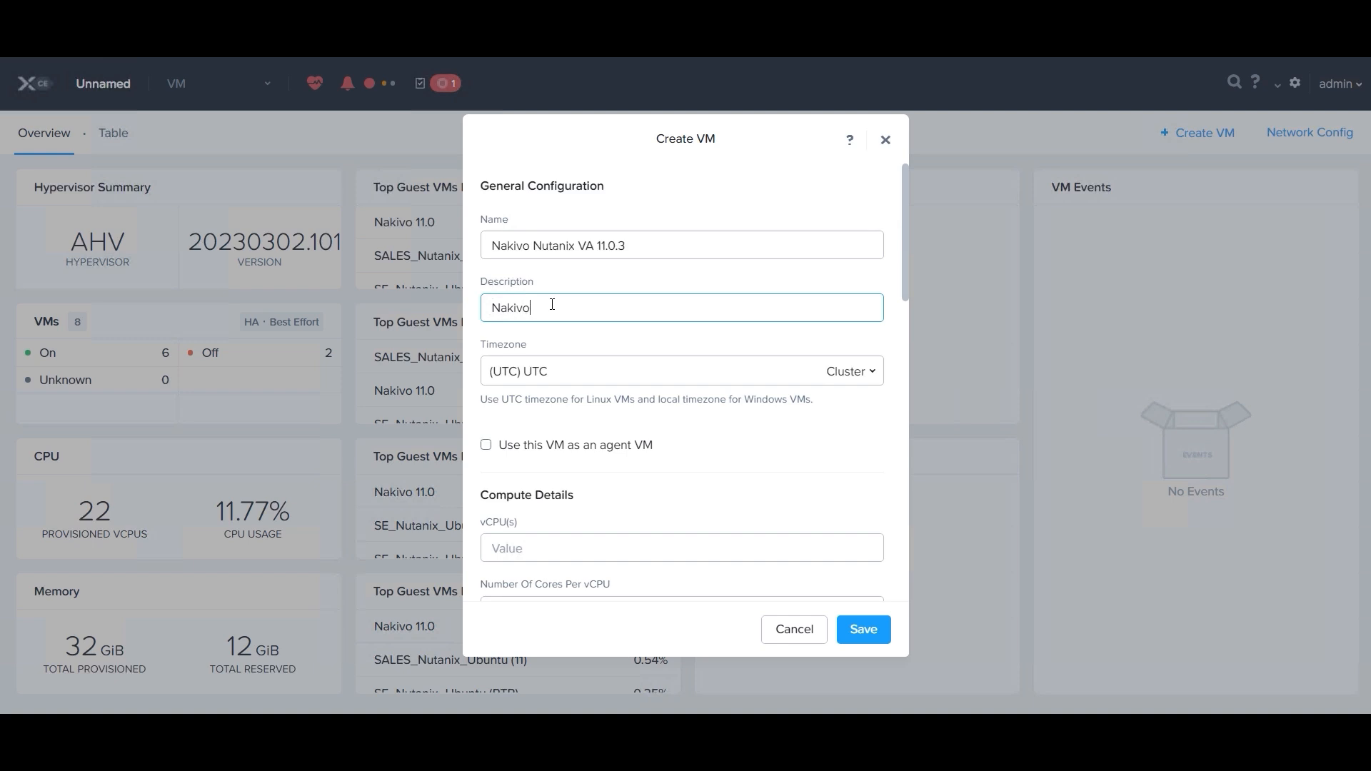
{"action": "type", "text": " Backup and Replication"}
Step: Set the VM's compute details to 1 vCPU, 2 cores per vCPU and 4 GiB of memory
{"action": "scroll", "coordinate": [634, 384], "scroll_direction": "down", "scroll_amount": 3}
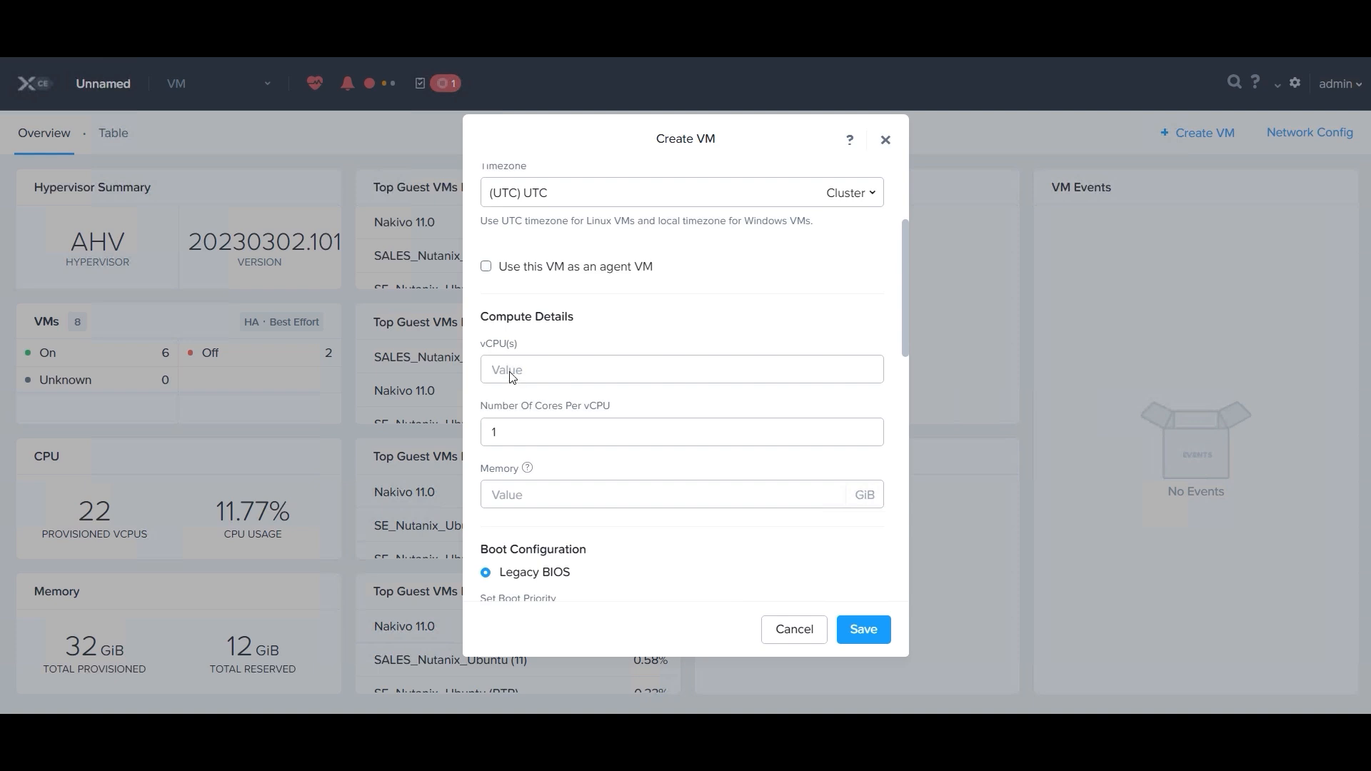
{"action": "left_click", "coordinate": [512, 369]}
{"action": "type", "text": "1"}
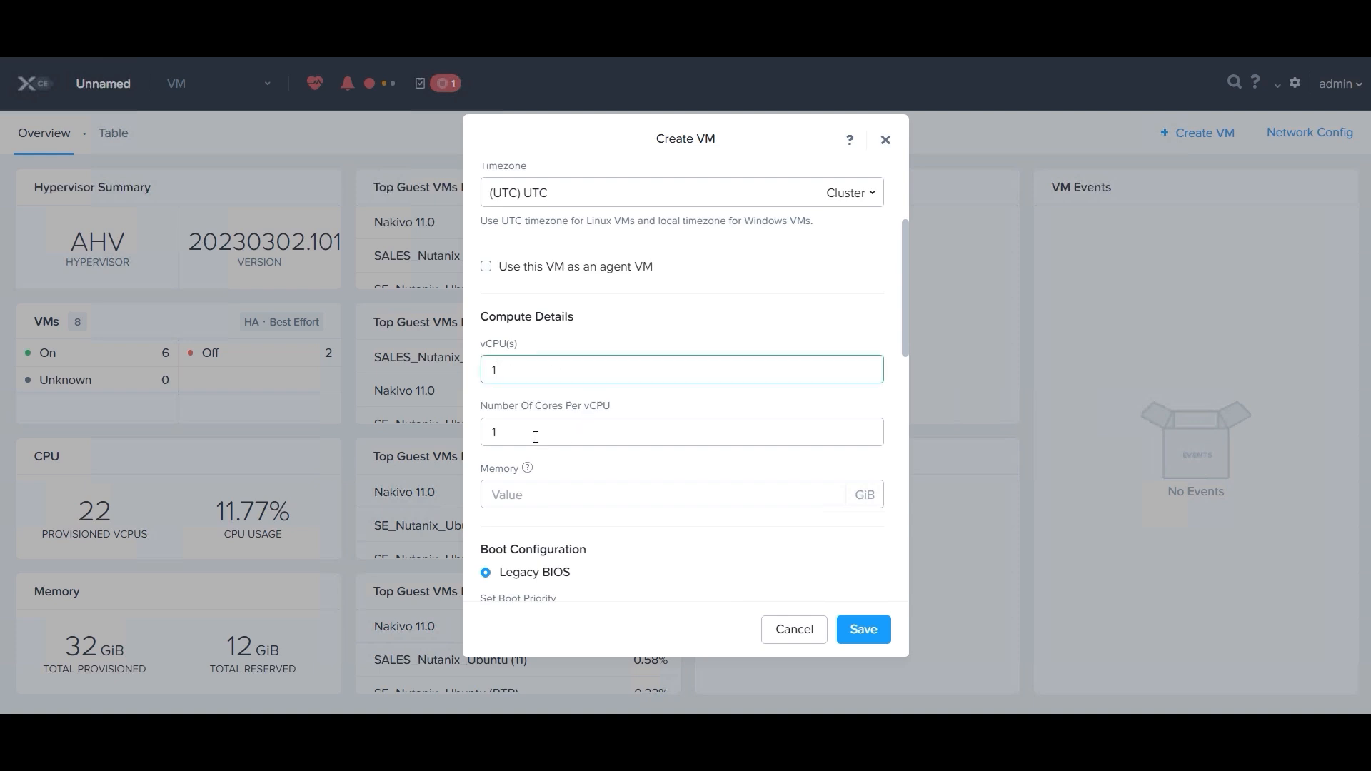
{"action": "key", "text": "Tab"}
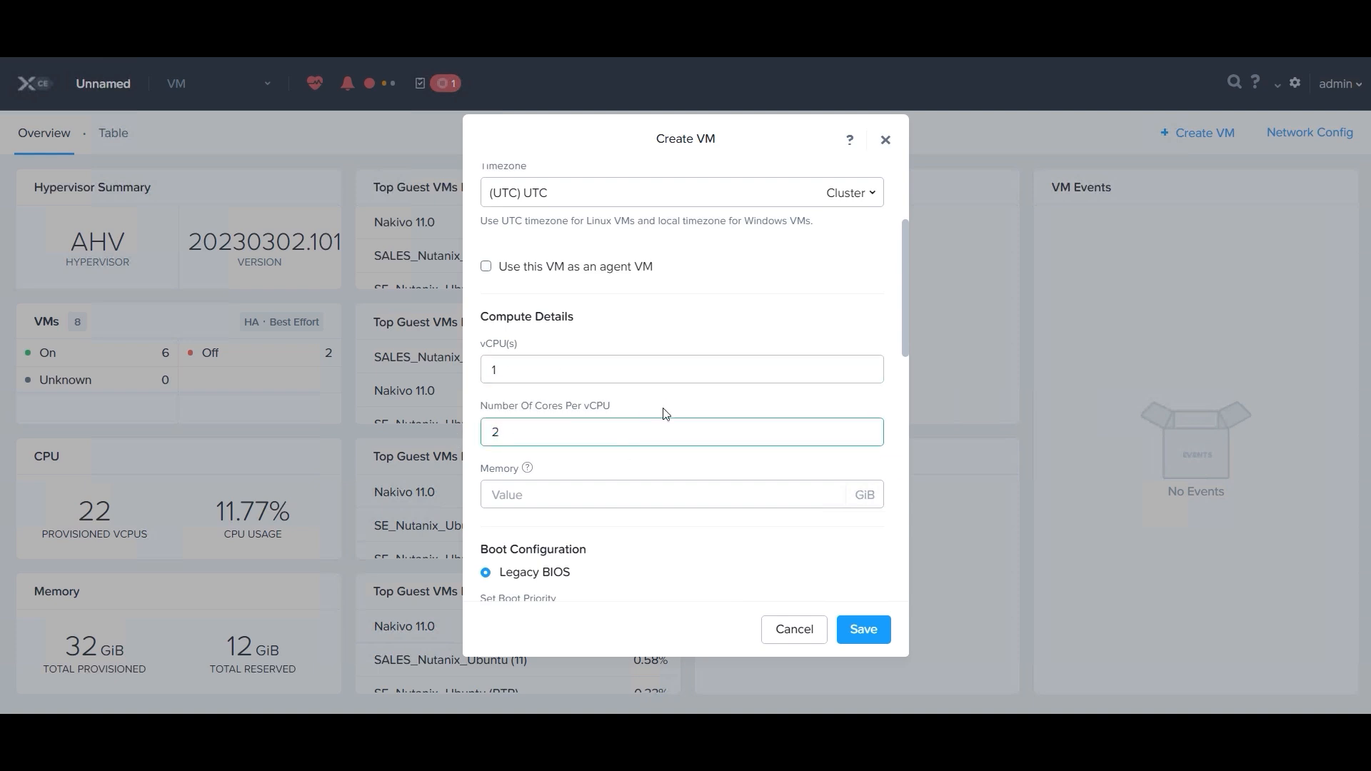
{"action": "scroll", "coordinate": [664, 412], "scroll_direction": "down", "scroll_amount": 1}
{"action": "left_click", "coordinate": [525, 406]}
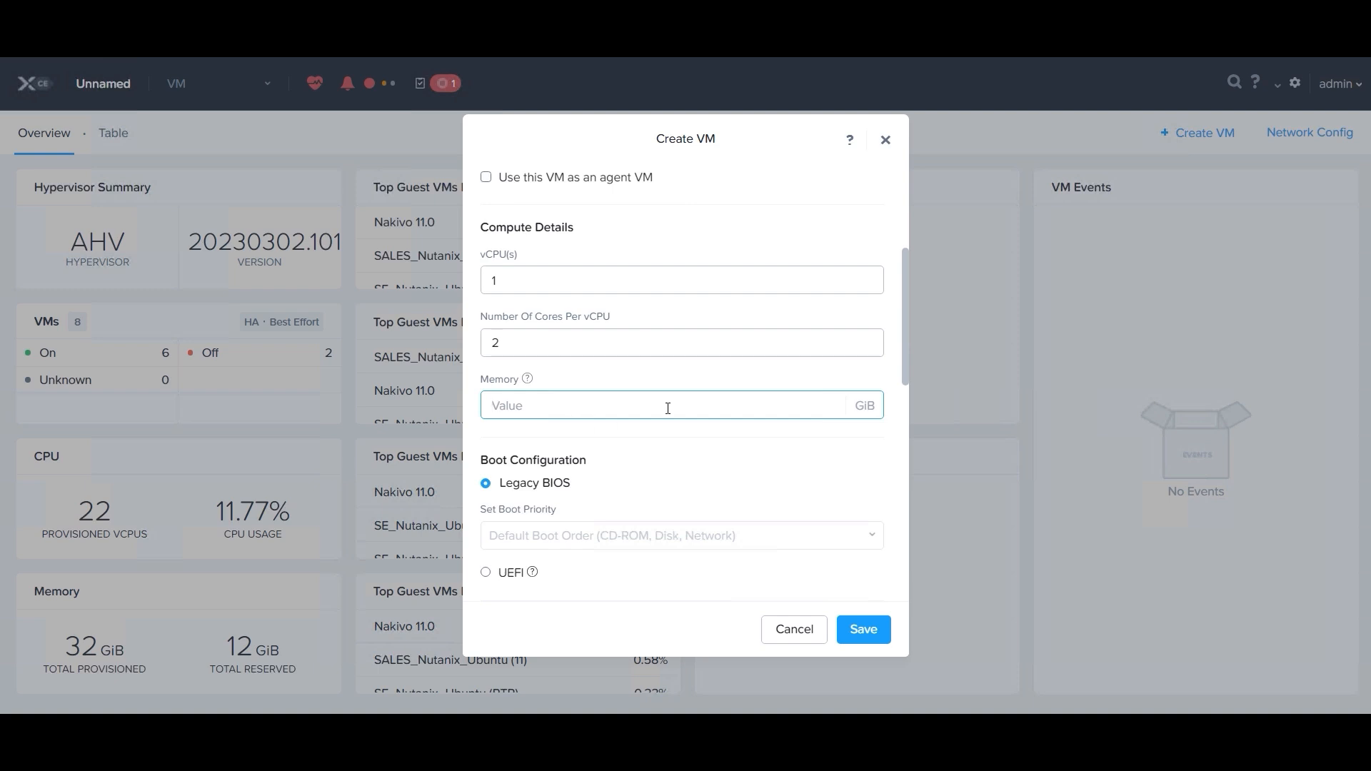
{"action": "type", "text": "4"}
Step: Add a SCSI disk to the VM, cloned from the Image Service using the Nakivo VA 11.0.3 image
{"action": "scroll", "coordinate": [613, 406], "scroll_direction": "down", "scroll_amount": 1}
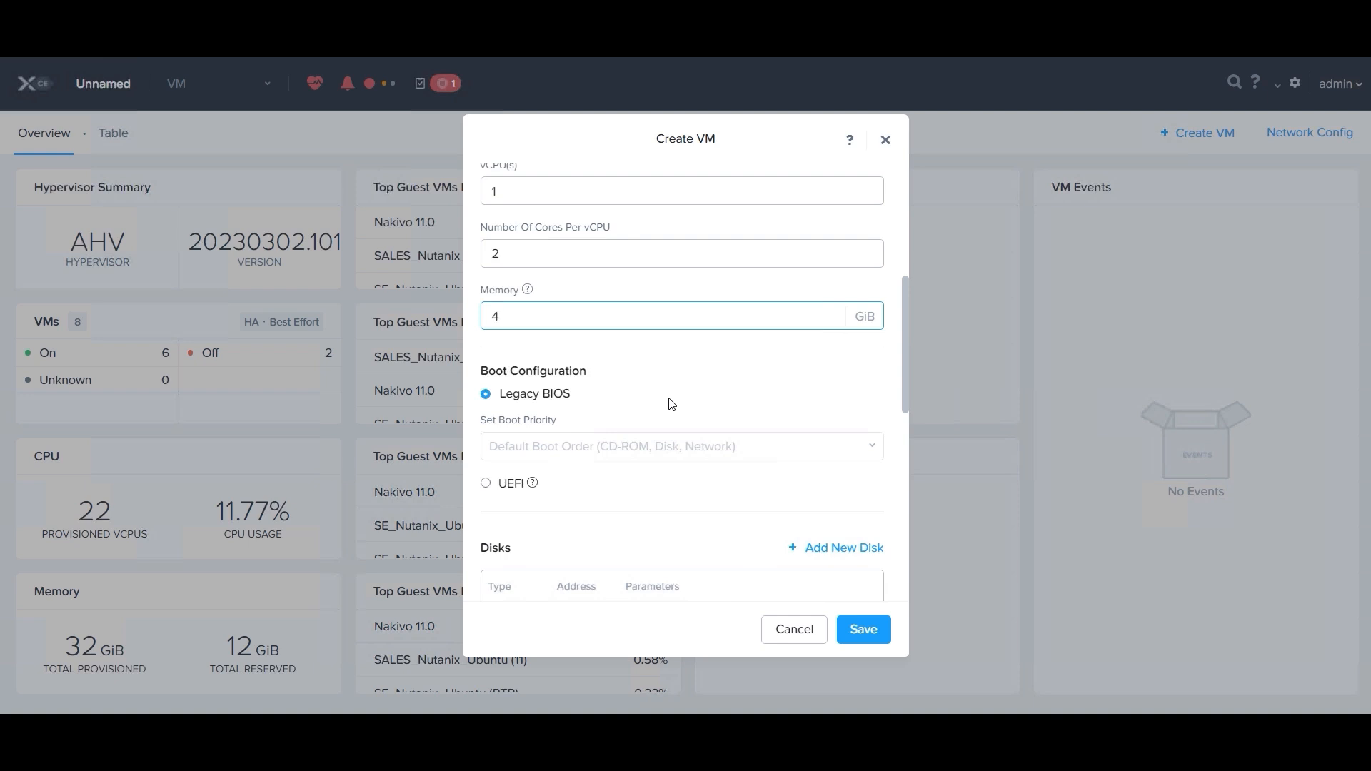
{"action": "scroll", "coordinate": [671, 404], "scroll_direction": "down", "scroll_amount": 1}
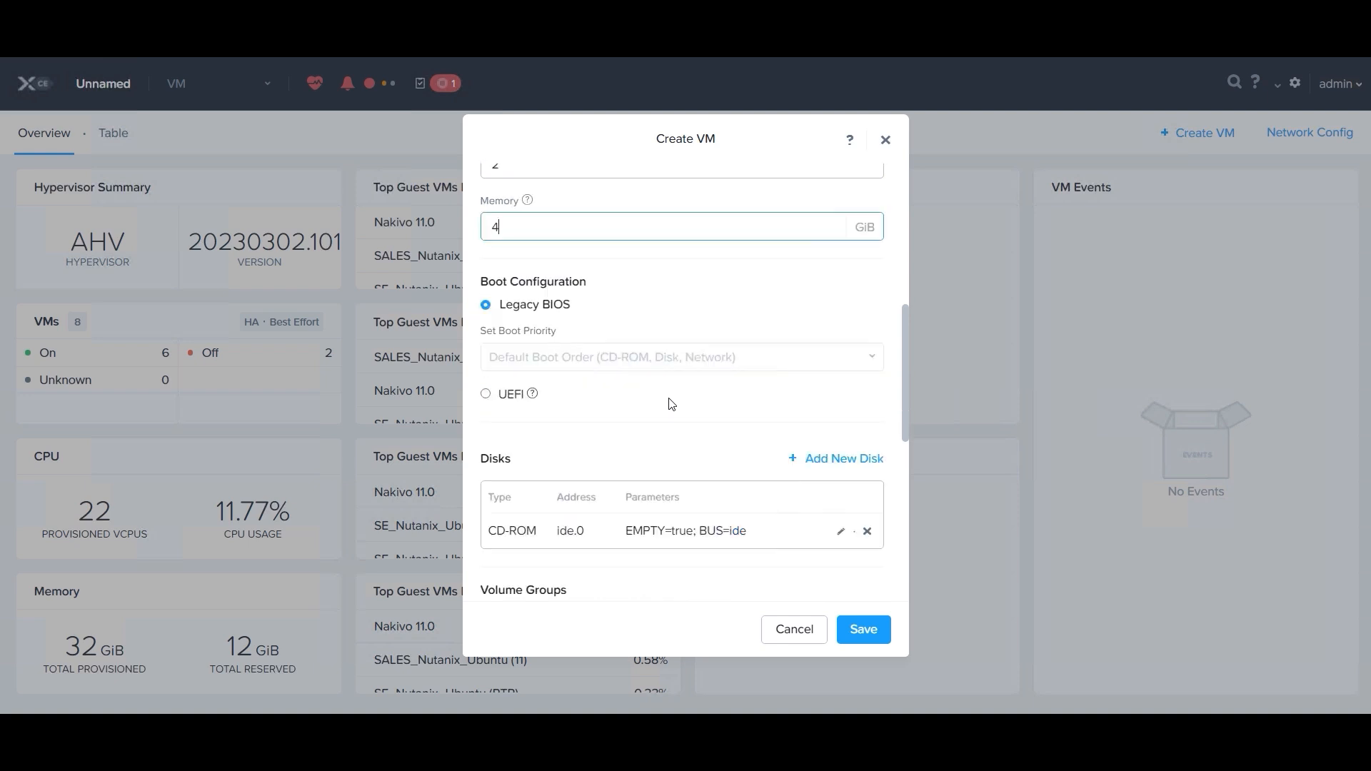
{"action": "left_click", "coordinate": [812, 465]}
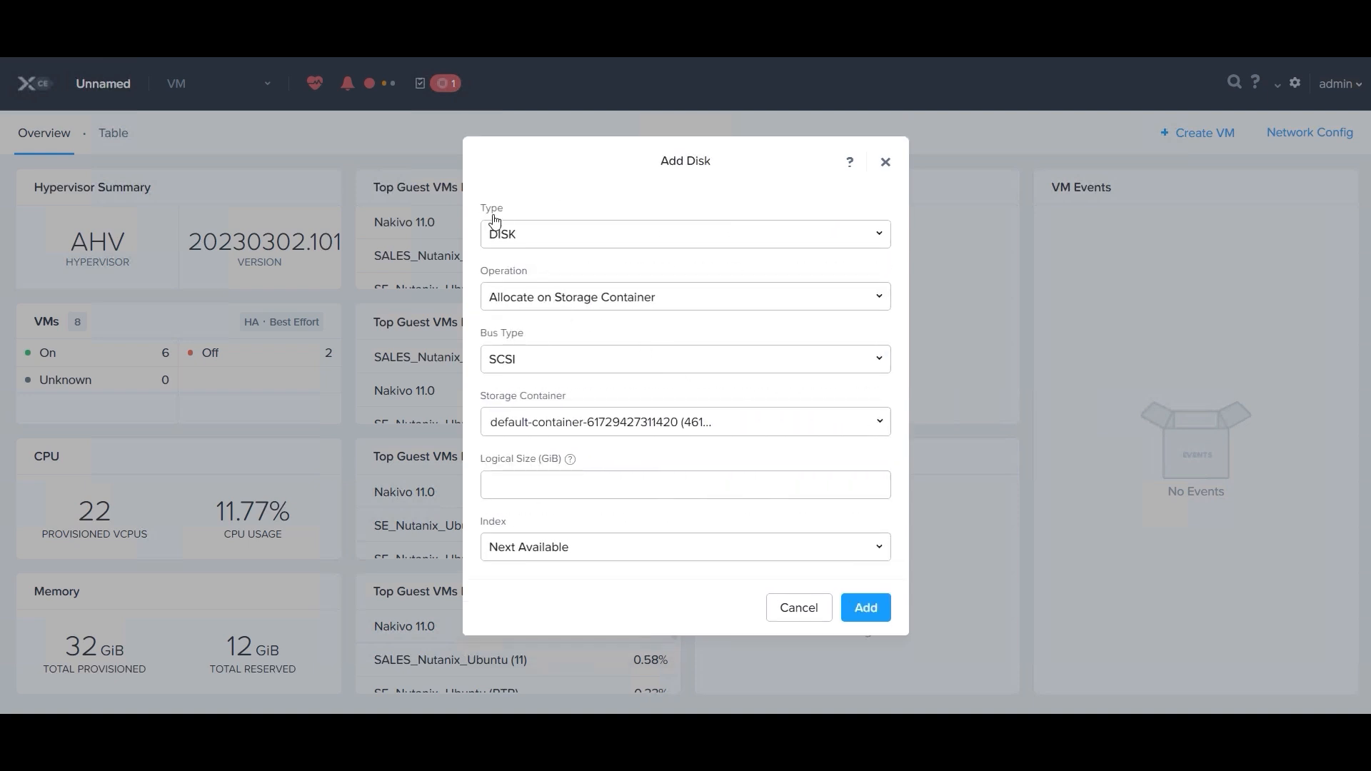
{"action": "left_click", "coordinate": [509, 301]}
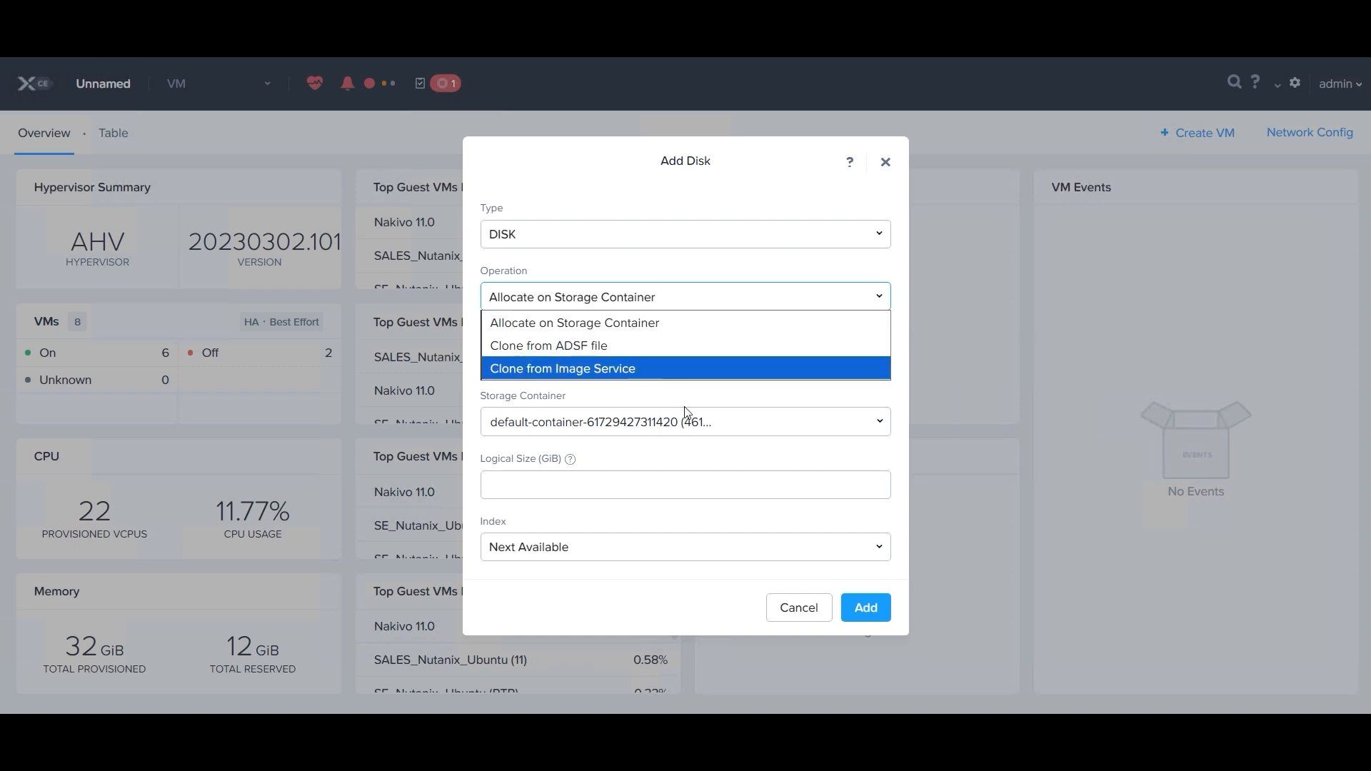
{"action": "left_click", "coordinate": [628, 368]}
{"action": "left_click", "coordinate": [506, 351]}
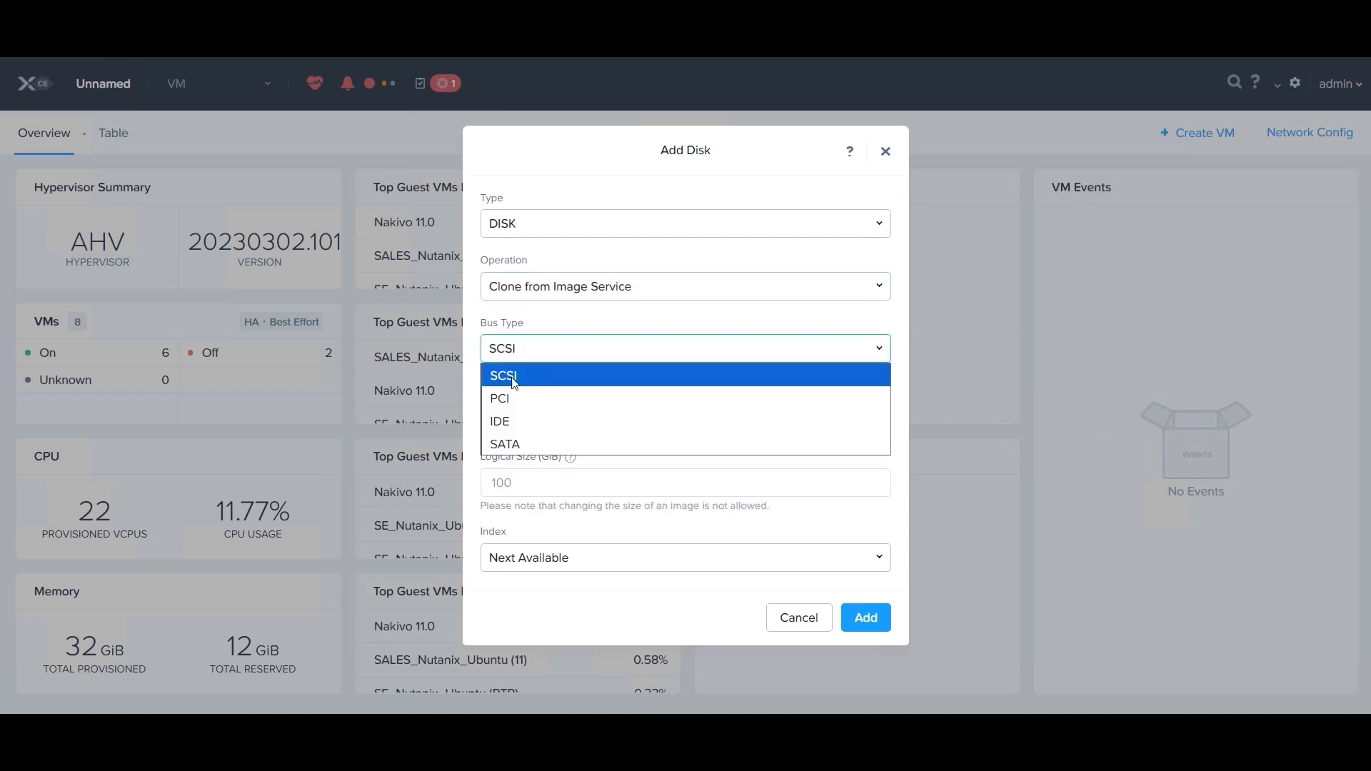
{"action": "left_click", "coordinate": [514, 379]}
{"action": "left_click", "coordinate": [535, 426]}
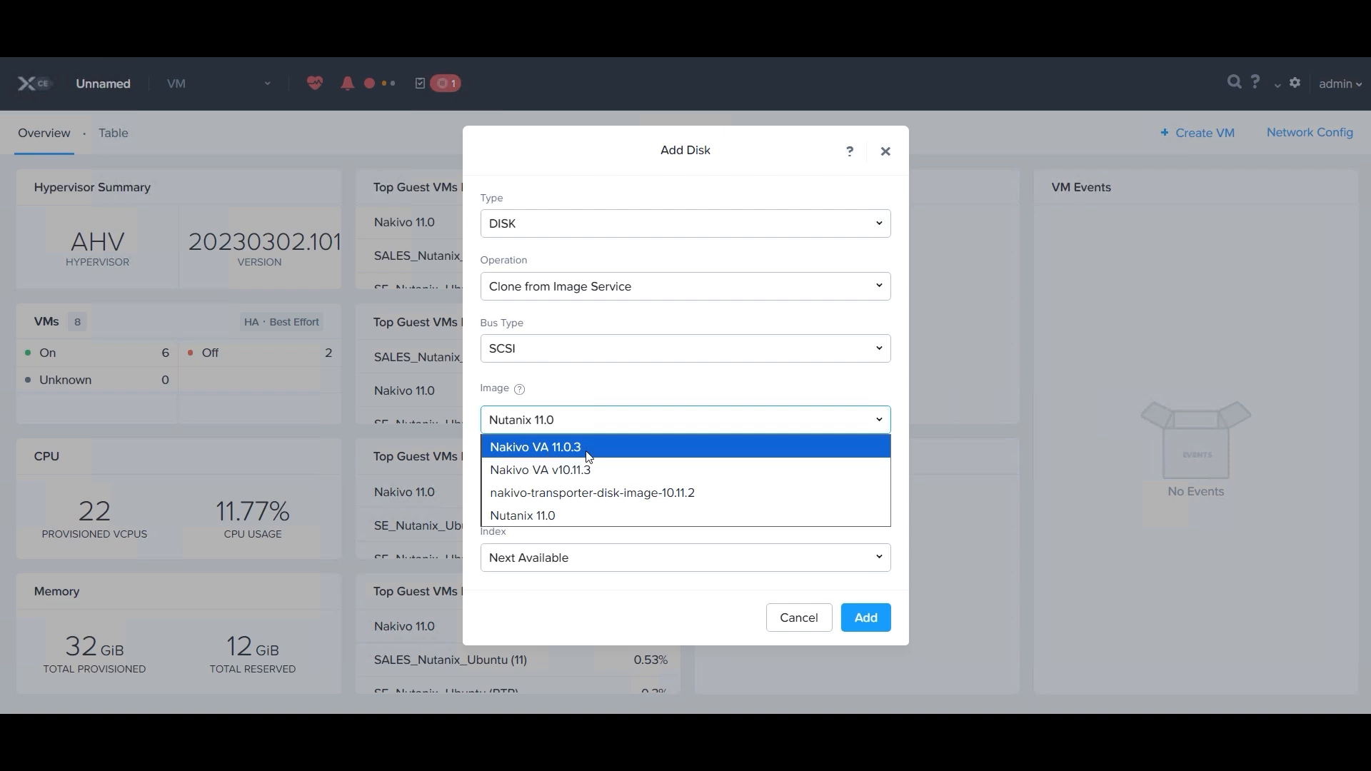
{"action": "left_click", "coordinate": [552, 455]}
{"action": "left_click", "coordinate": [865, 616]}
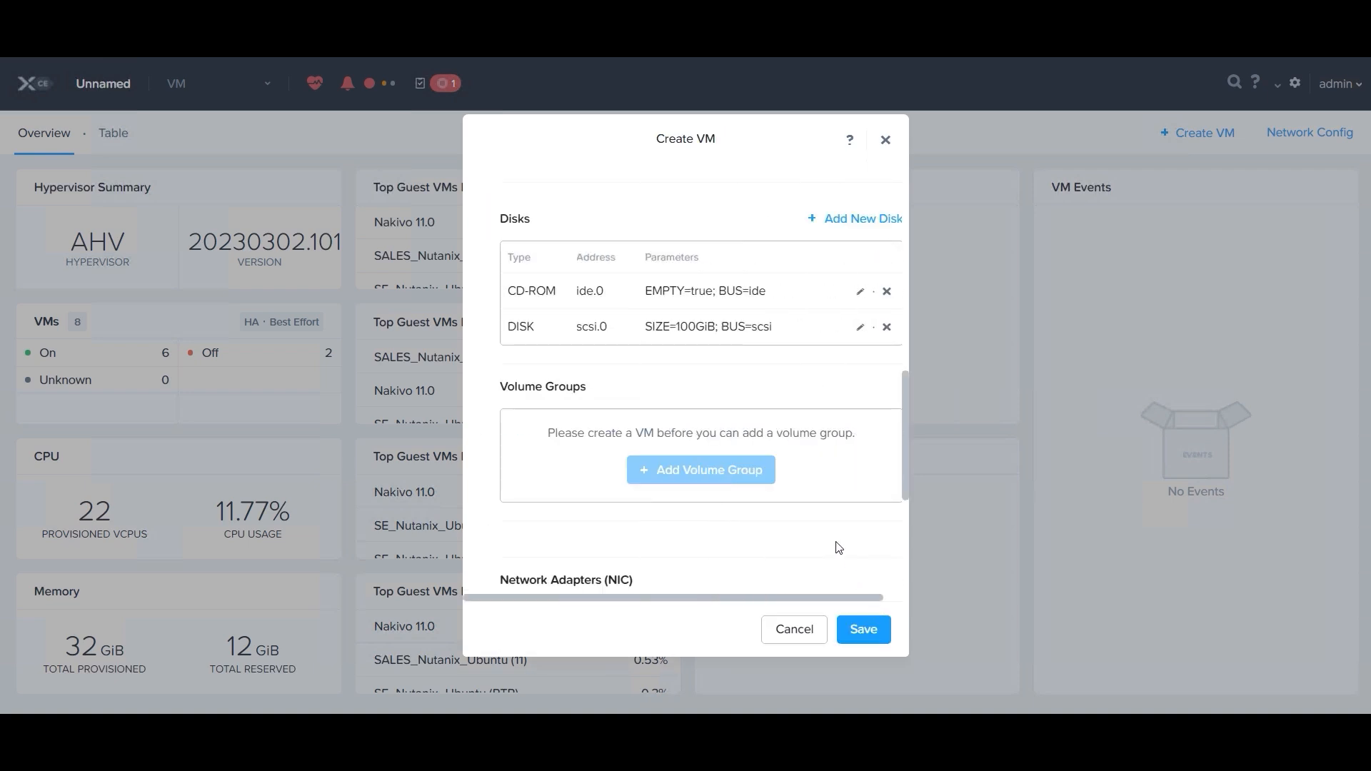
Step: Add a network adapter on the SE_Workshop subnet with the Connected state and save the new VM
{"action": "scroll", "coordinate": [788, 466], "scroll_direction": "down", "scroll_amount": 3}
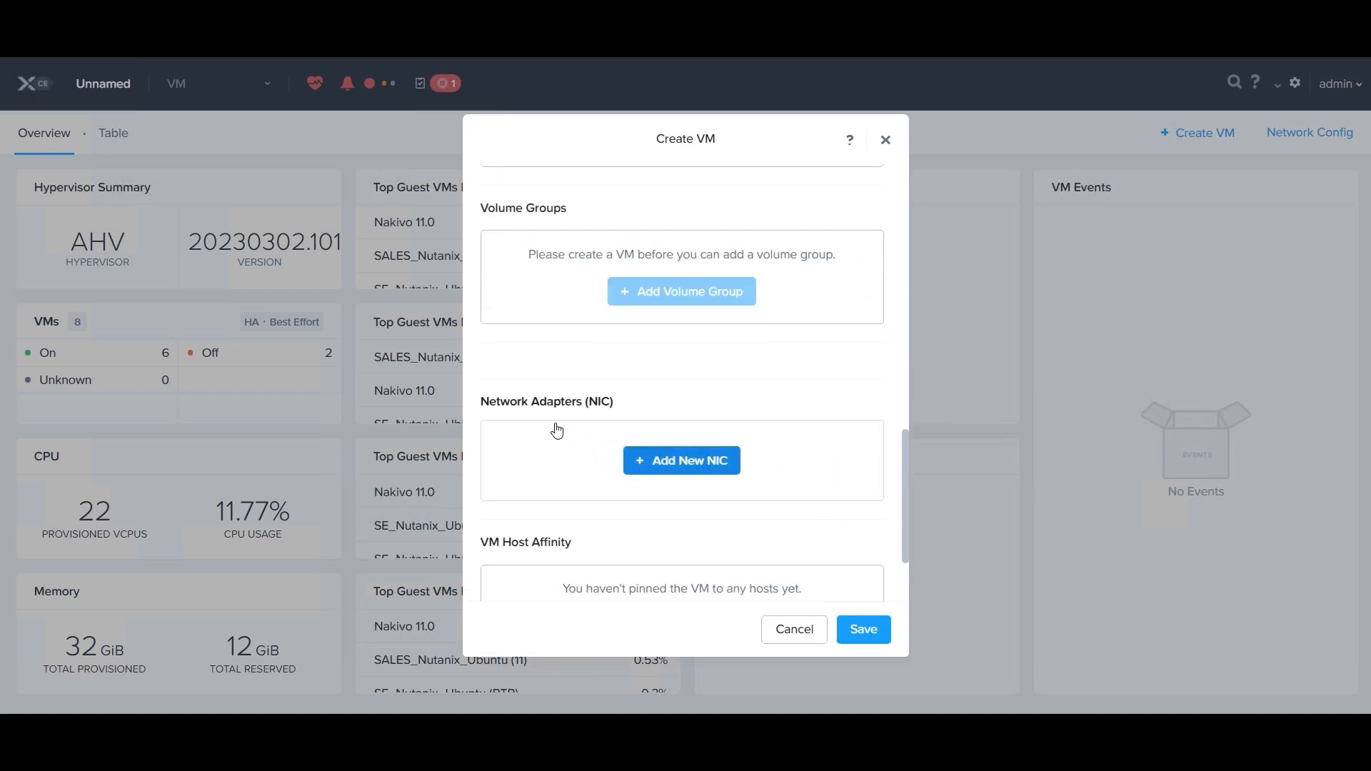
{"action": "left_click", "coordinate": [670, 461]}
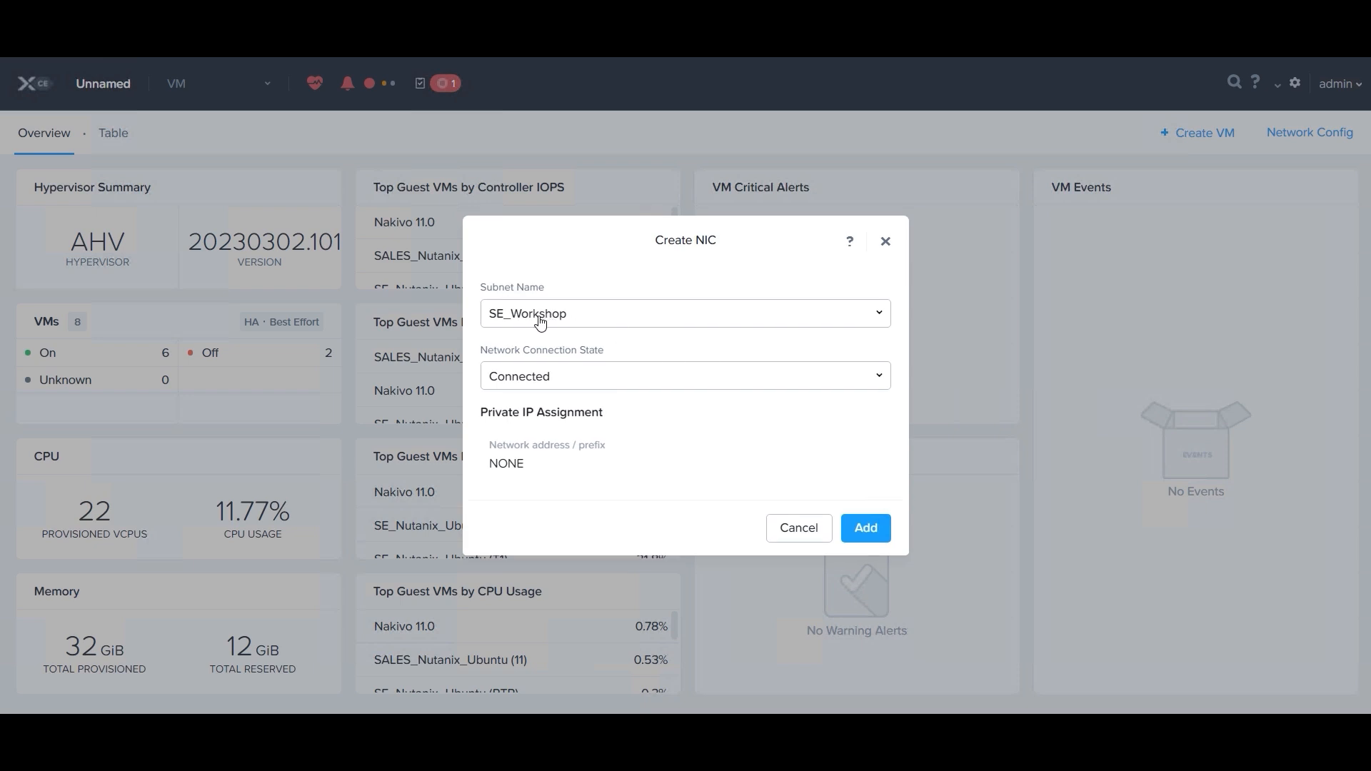
{"action": "left_click", "coordinate": [540, 321]}
{"action": "left_click", "coordinate": [642, 344]}
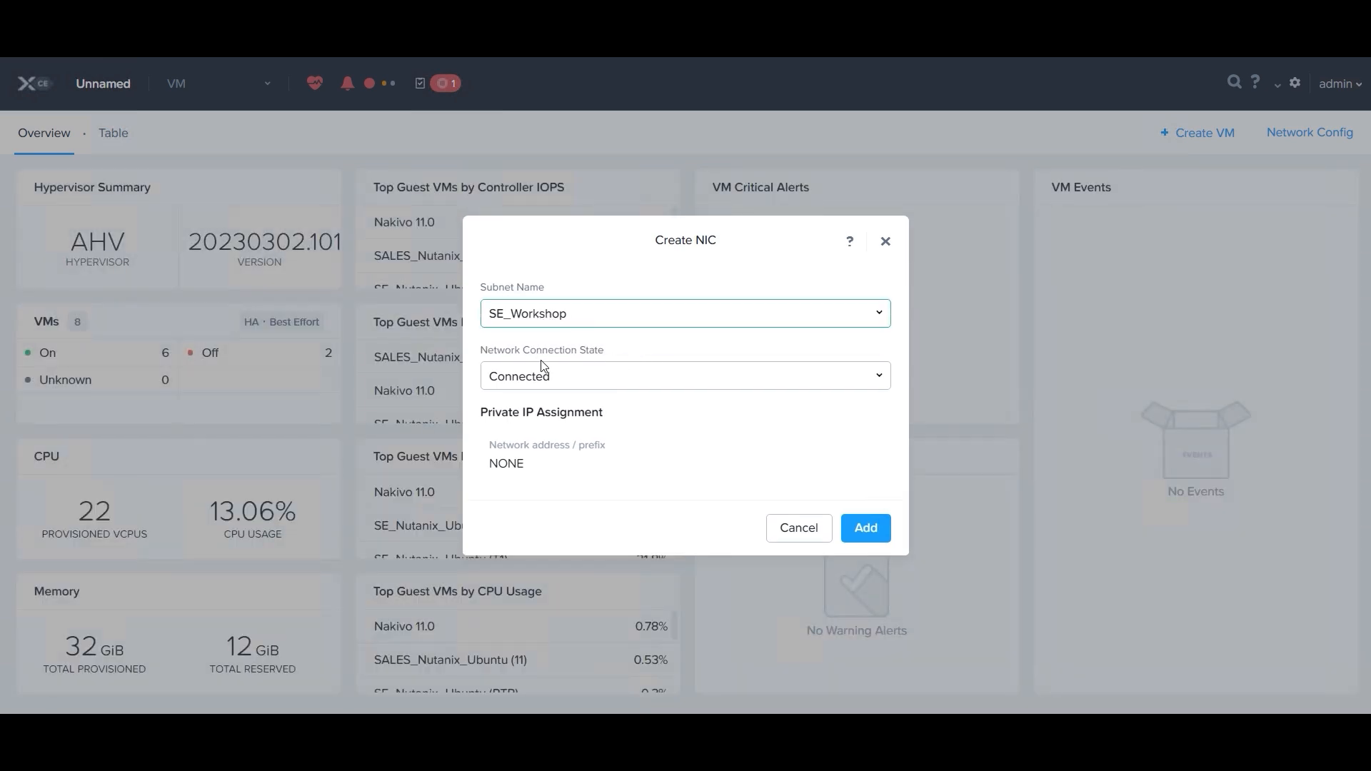
{"action": "left_click", "coordinate": [888, 528]}
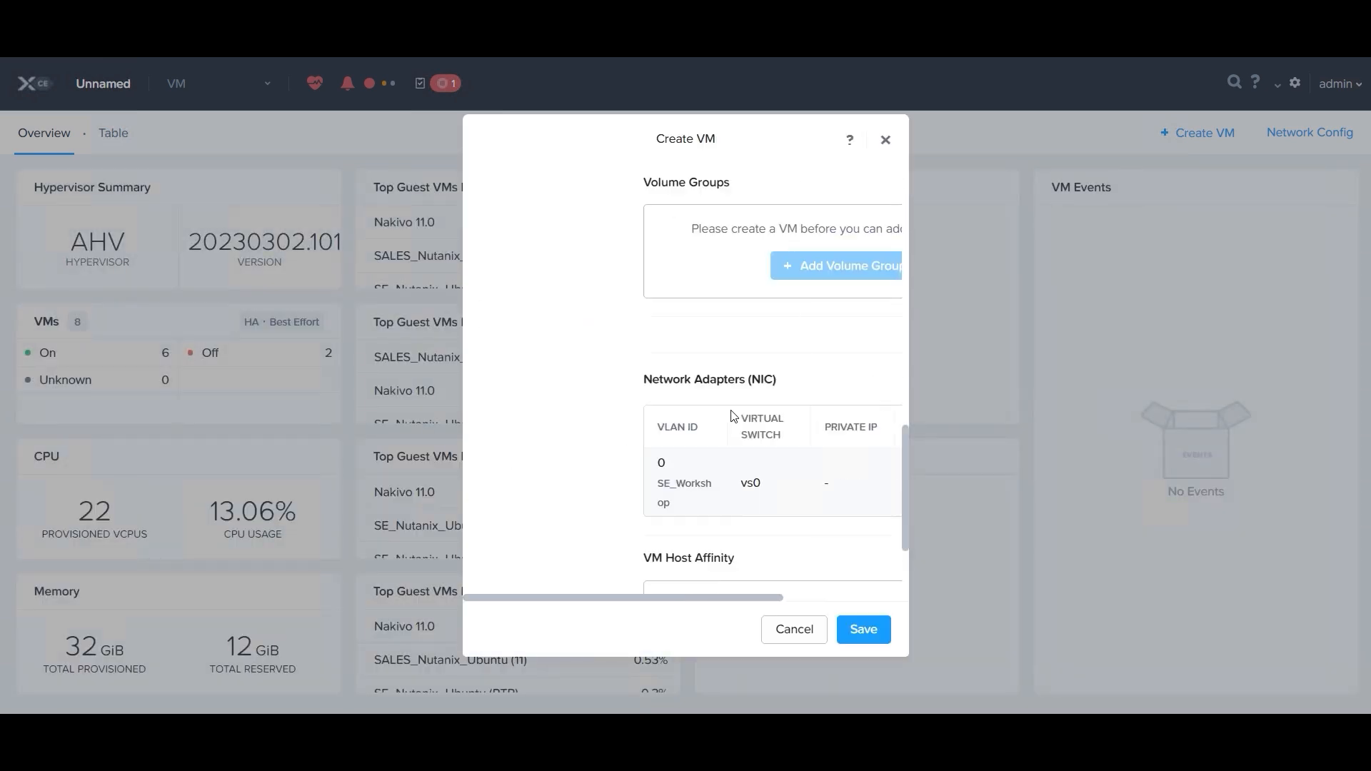
{"action": "scroll", "coordinate": [875, 571], "scroll_direction": "down", "scroll_amount": 2}
{"action": "left_click", "coordinate": [875, 634]}
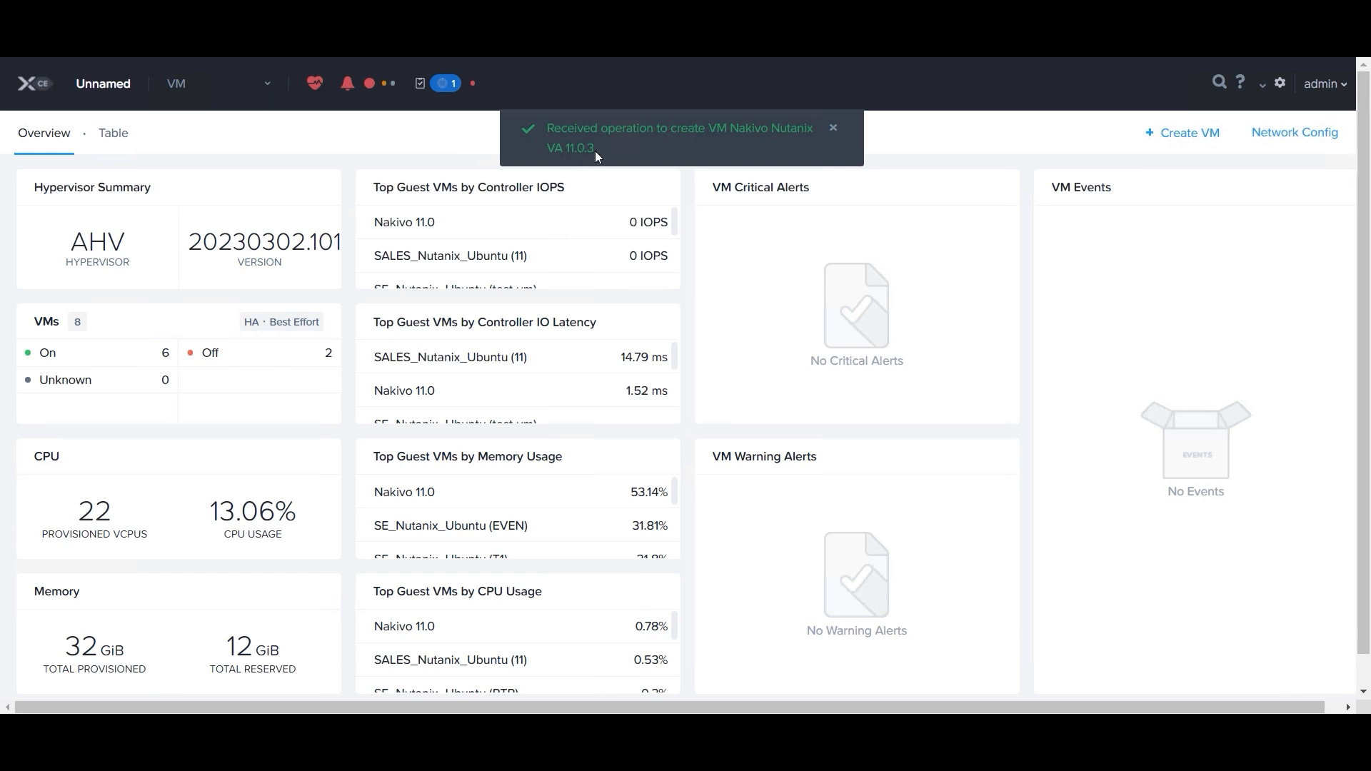
Step: Open the newly created Nakivo Nutanix VA 11.0.3 VM from the recent tasks and power it on
{"action": "left_click", "coordinate": [833, 129]}
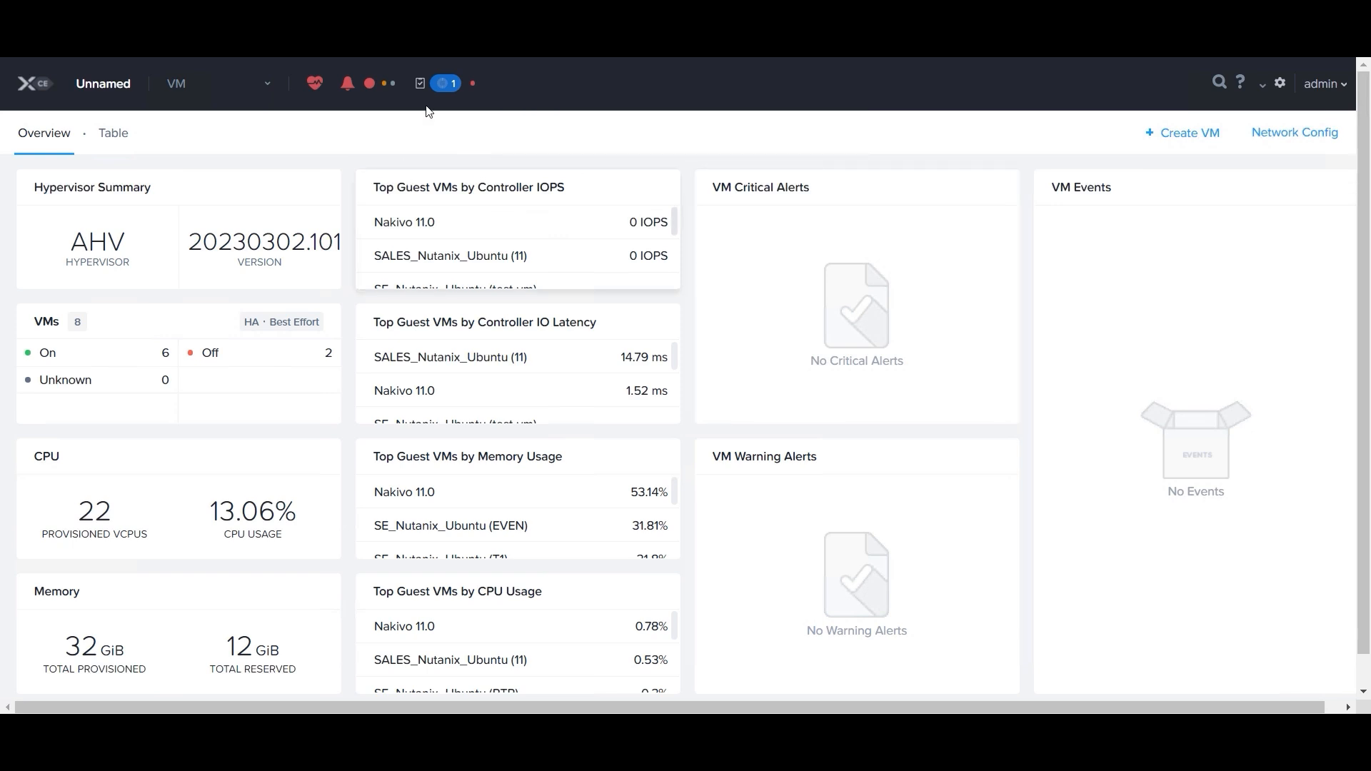
{"action": "left_click", "coordinate": [444, 84]}
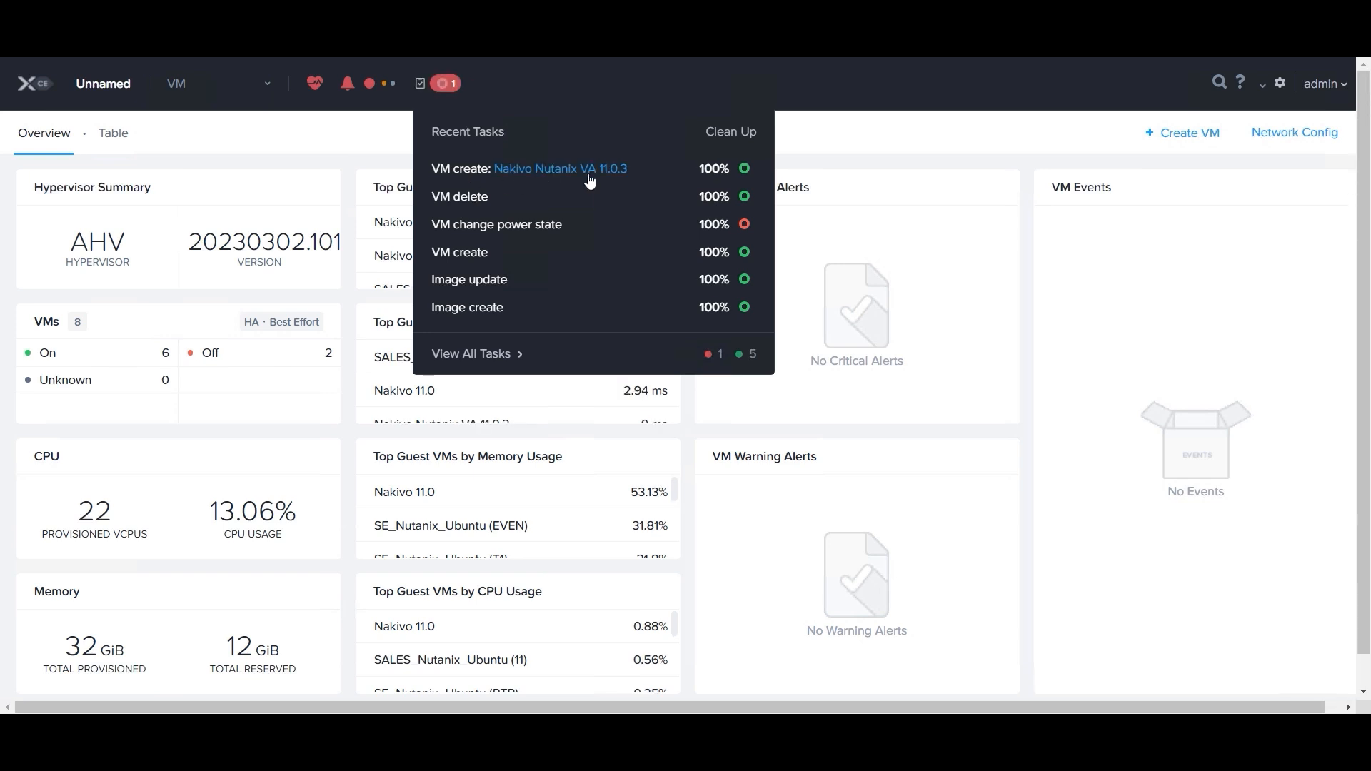
{"action": "left_click", "coordinate": [584, 171]}
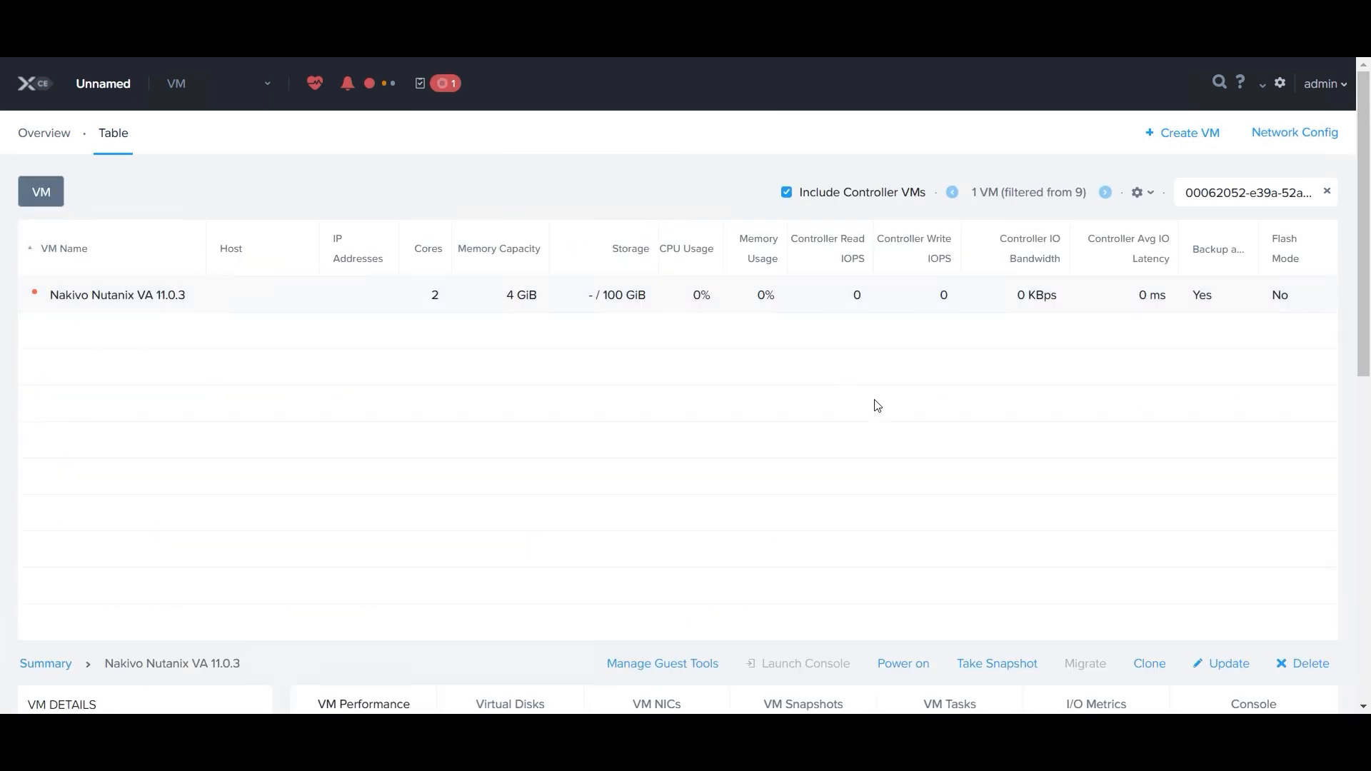
{"action": "left_click", "coordinate": [903, 664]}
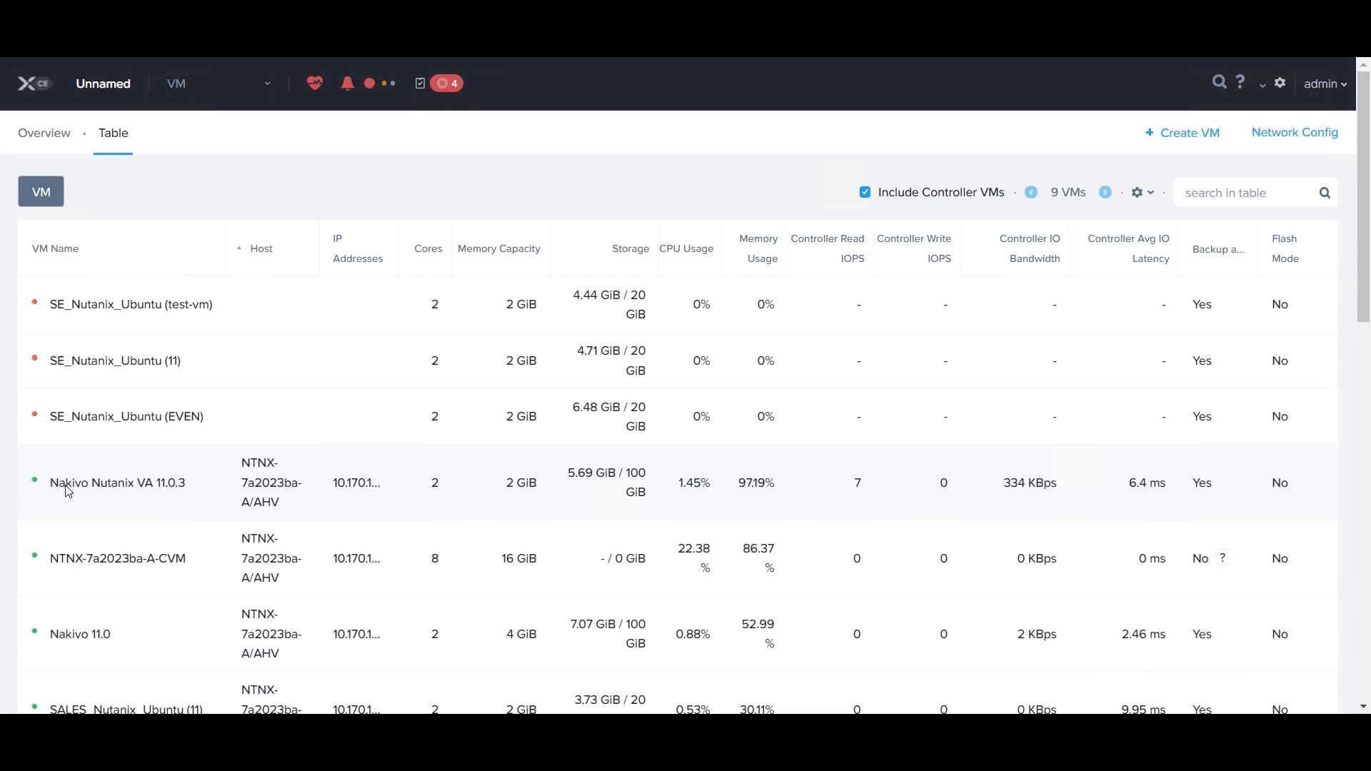
Step: Look up the IPv4 address of the Nakivo Nutanix VA 11.0.3 VM in its network adapter details
{"action": "left_click_drag", "start_coordinate": [65, 485], "coordinate": [187, 479]}
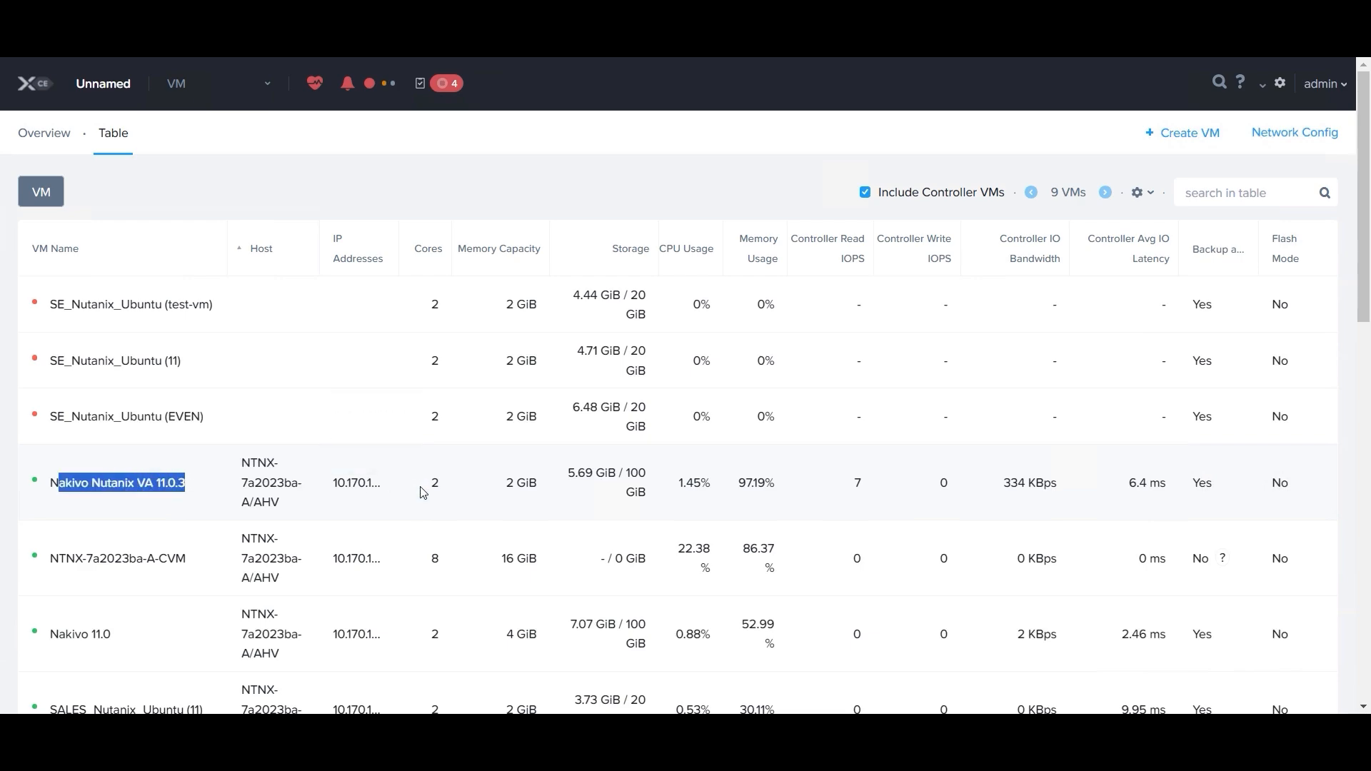
{"action": "scroll", "coordinate": [413, 475], "scroll_direction": "down", "scroll_amount": 1}
{"action": "scroll", "coordinate": [417, 480], "scroll_direction": "down", "scroll_amount": 2}
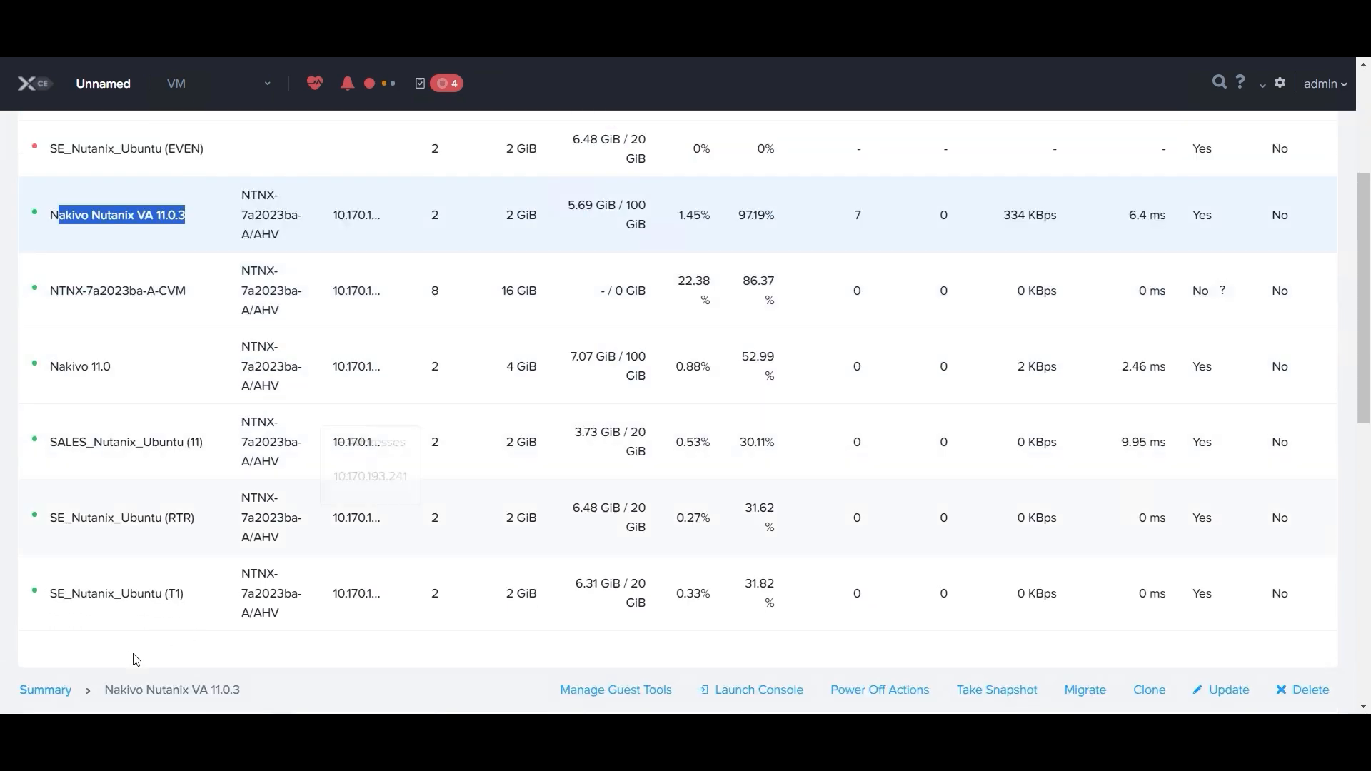
{"action": "scroll", "coordinate": [110, 680], "scroll_direction": "down", "scroll_amount": 1}
{"action": "left_click", "coordinate": [657, 650]}
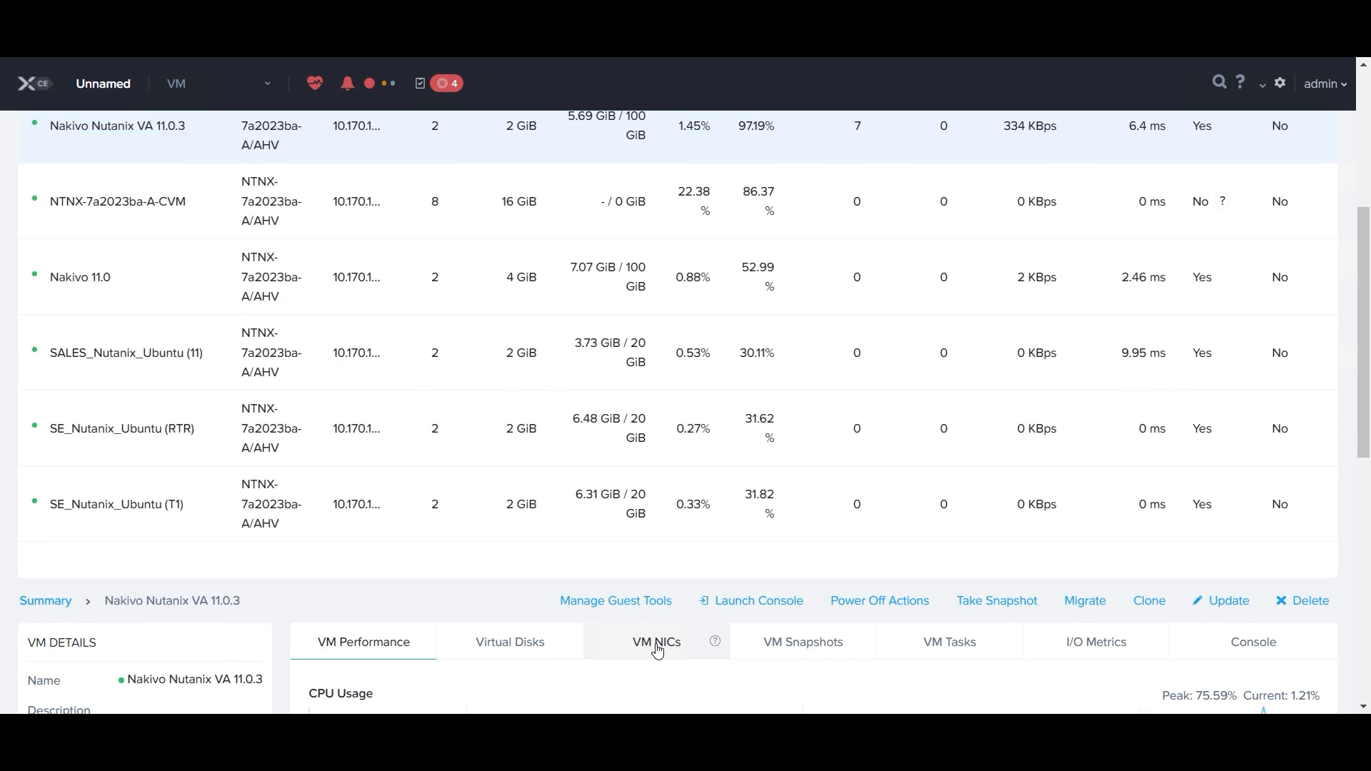
{"action": "scroll", "coordinate": [671, 577], "scroll_direction": "down", "scroll_amount": 2}
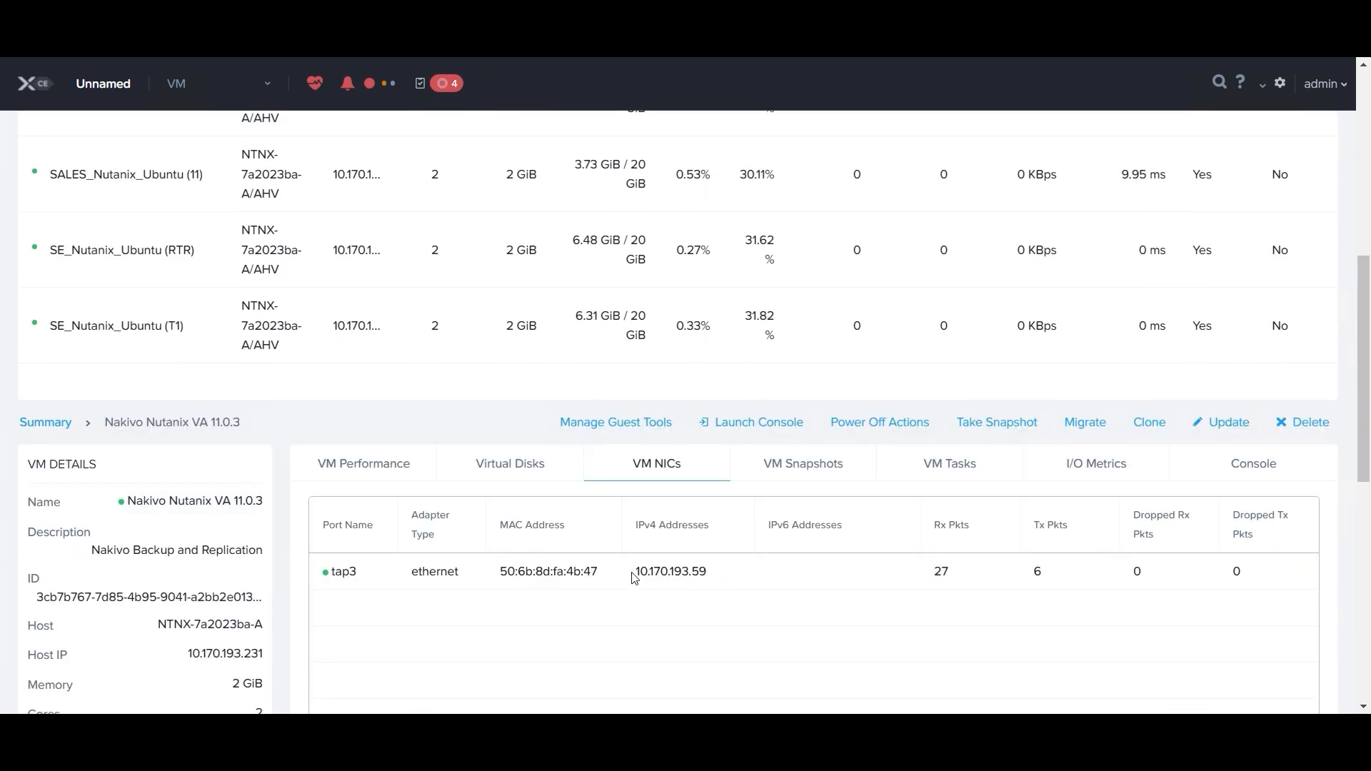
{"action": "left_click_drag", "start_coordinate": [639, 575], "coordinate": [715, 576]}
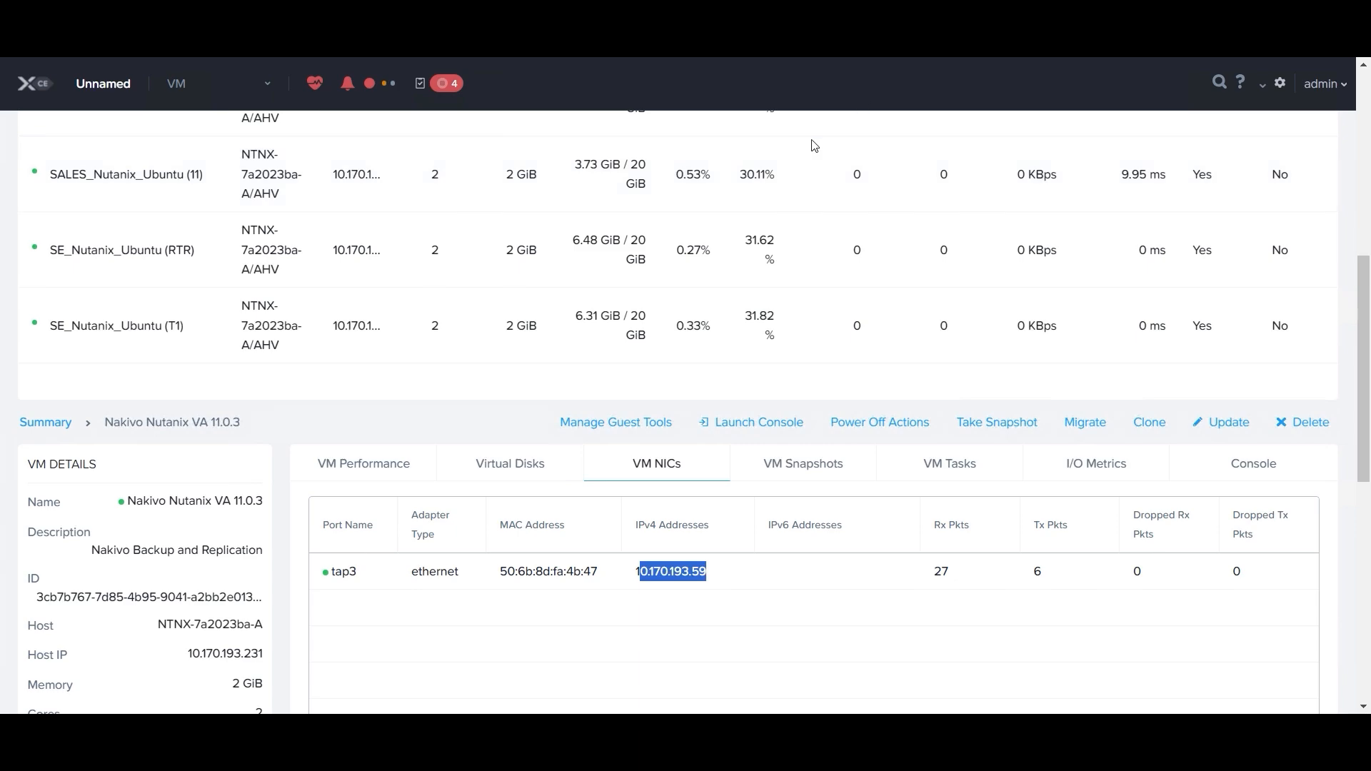
{"action": "key", "text": "ctrl+t"}
{"action": "type", "text": "http"}
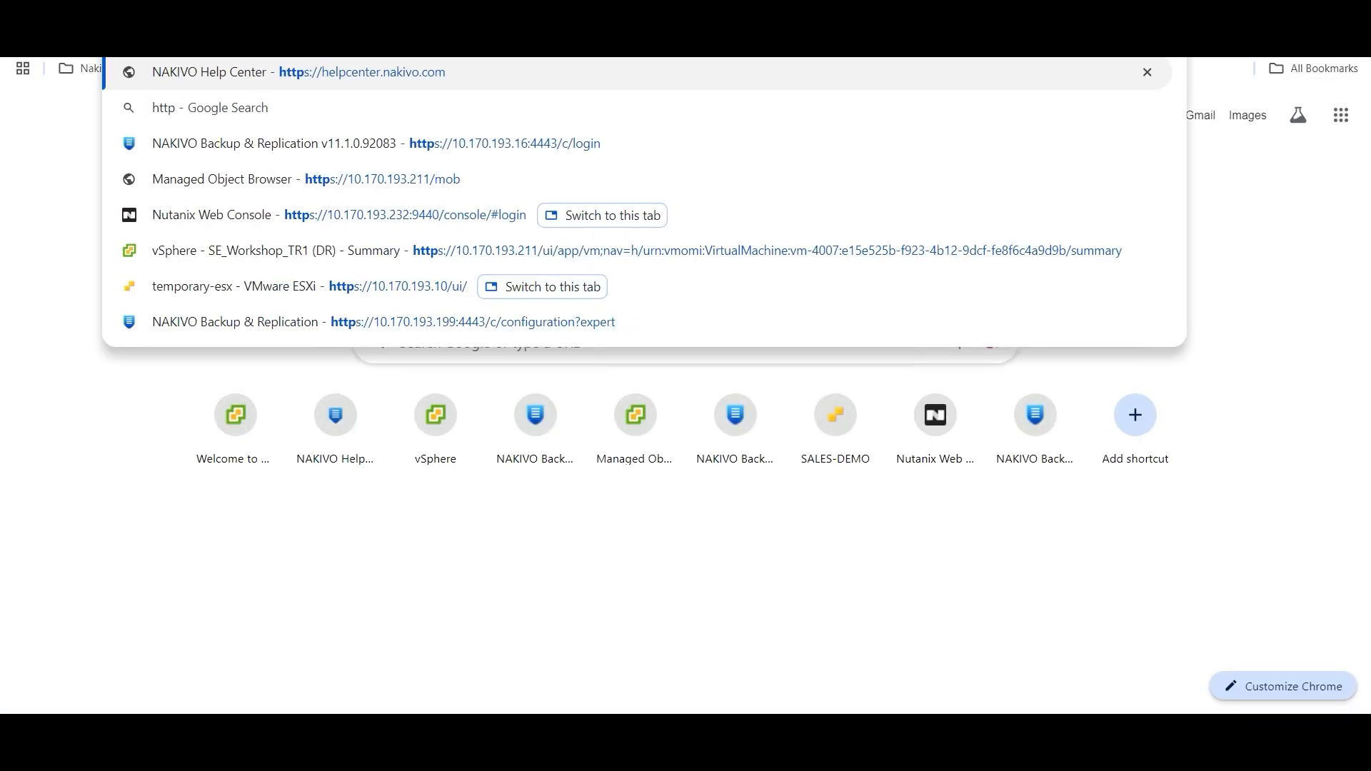
{"action": "type", "text": "s://10.170"}
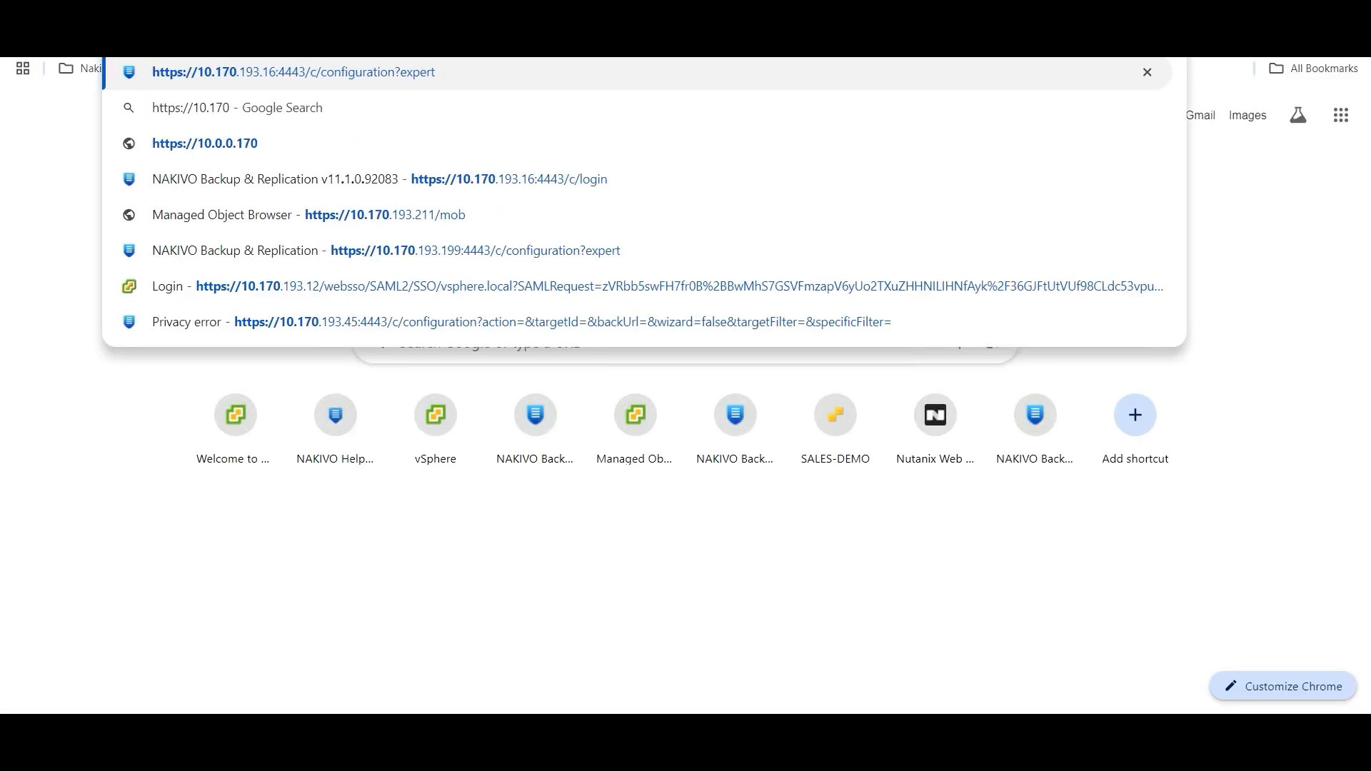
{"action": "type", "text": ".193.59:4443"}
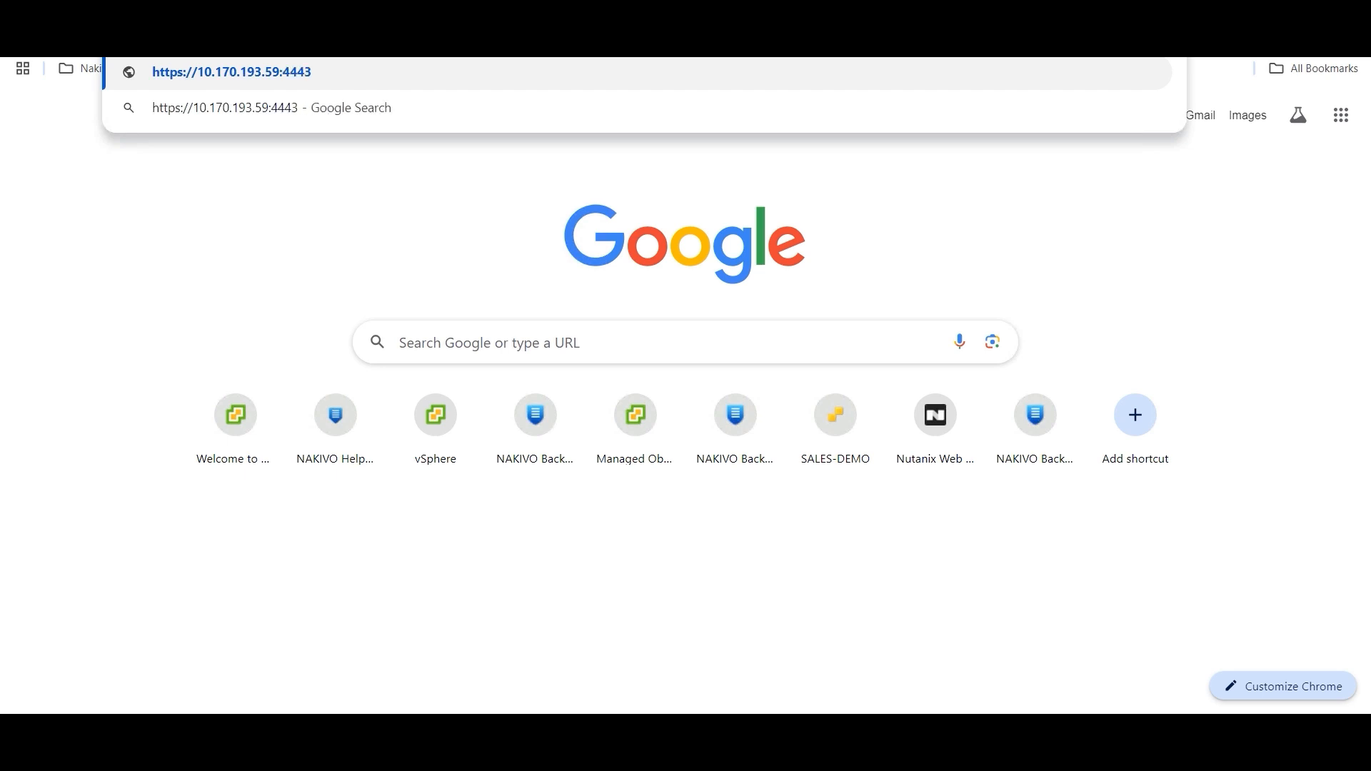
{"action": "key", "text": "Return"}
{"action": "left_click", "coordinate": [484, 431]}
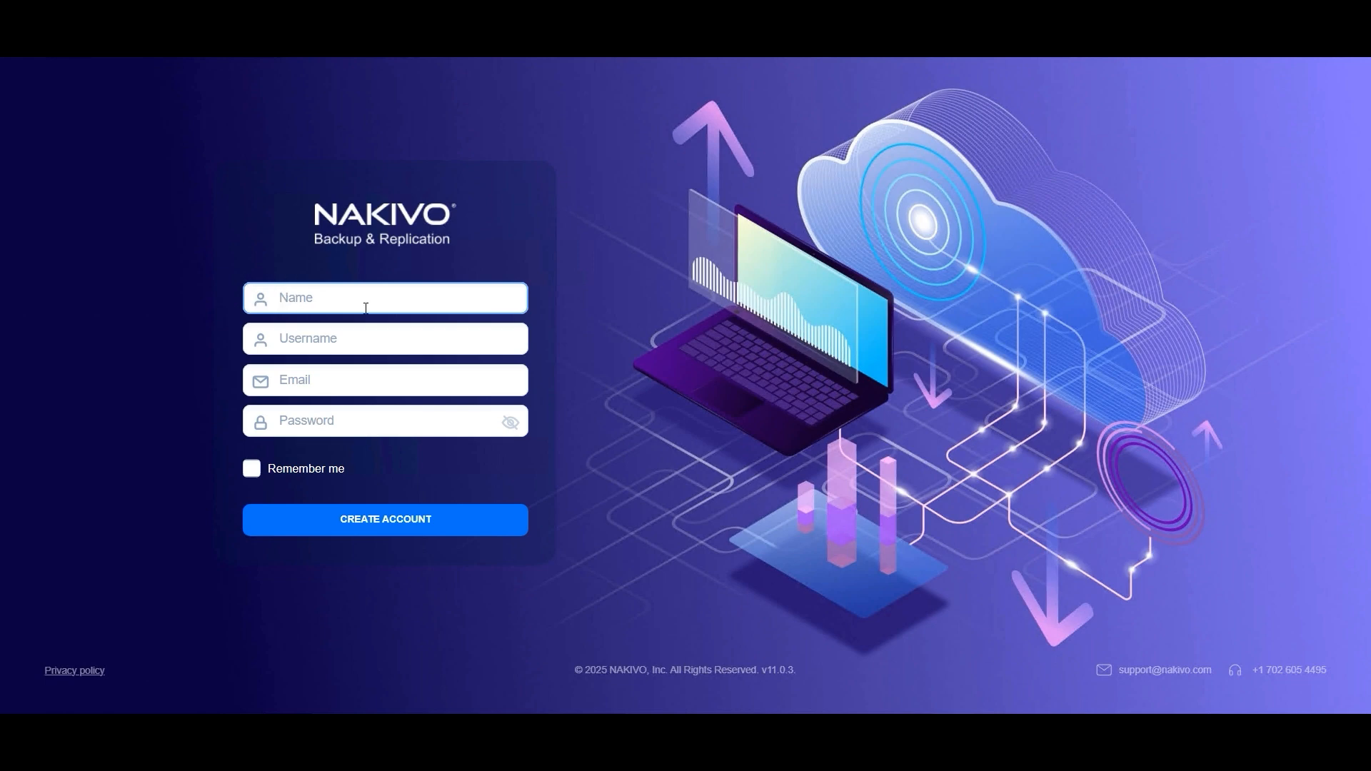
Step: Fill in the account creation form with the name Admin, the username admin, the administrator's e-mail address and the account password
{"action": "type", "text": "Admin"}
{"action": "key", "text": "Tab"}
{"action": "type", "text": "admin"}
{"action": "key", "text": "Tab"}
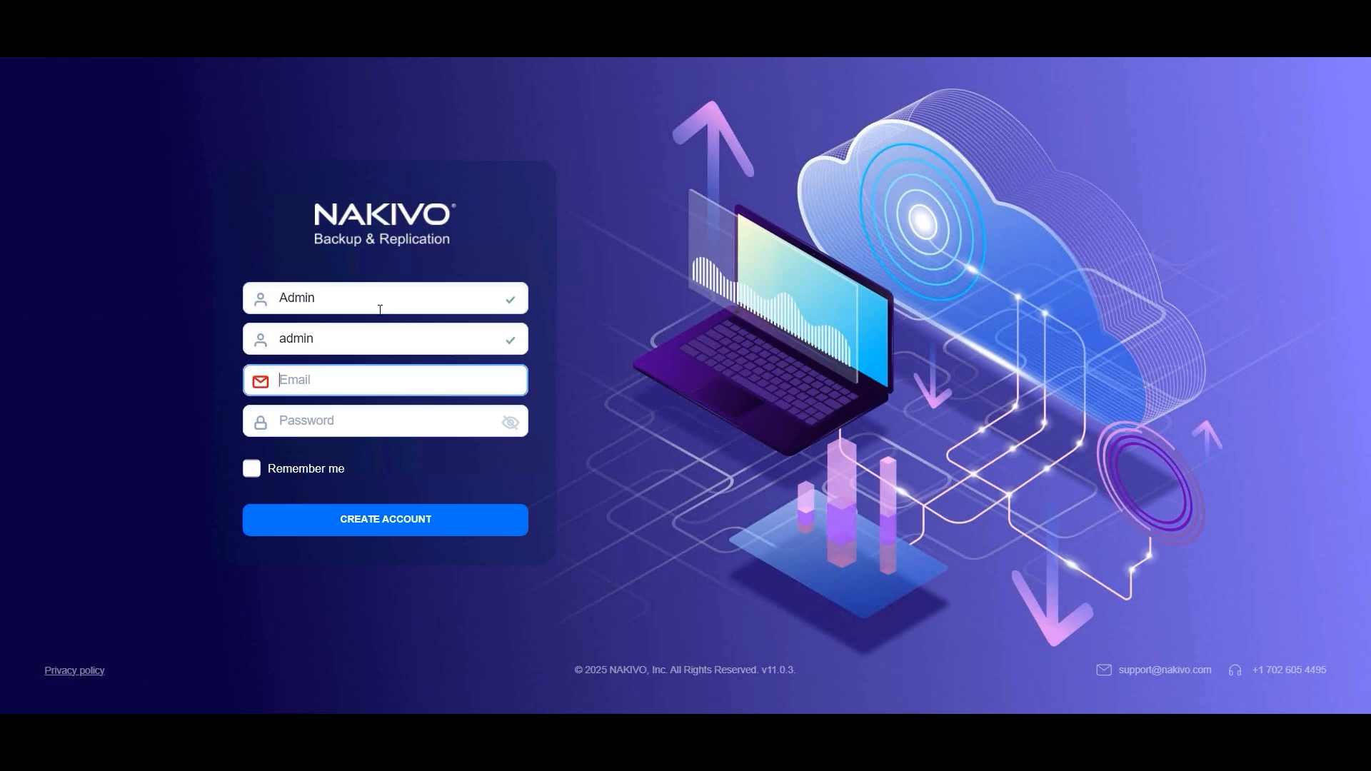
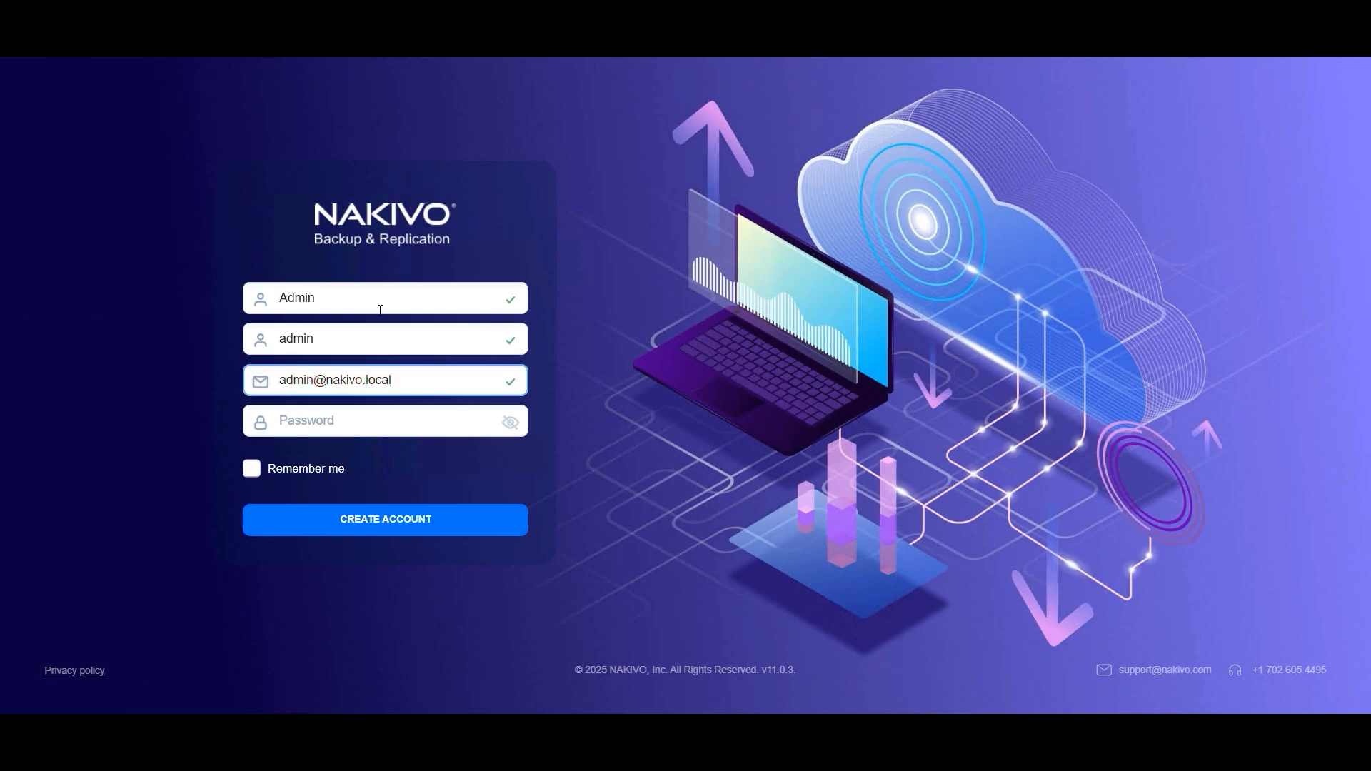
{"action": "key", "text": "Tab"}
{"action": "type", "text": "•••"}
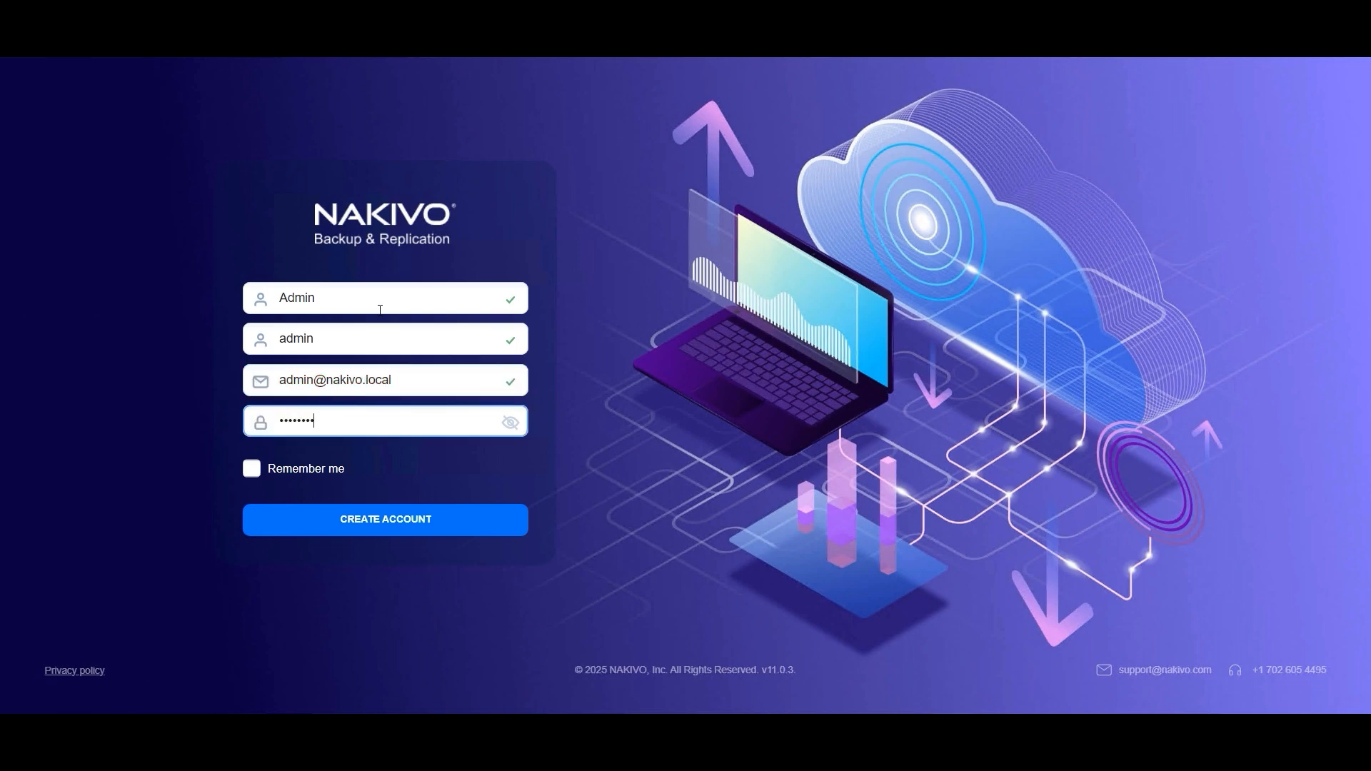
{"action": "left_click", "coordinate": [619, 491]}
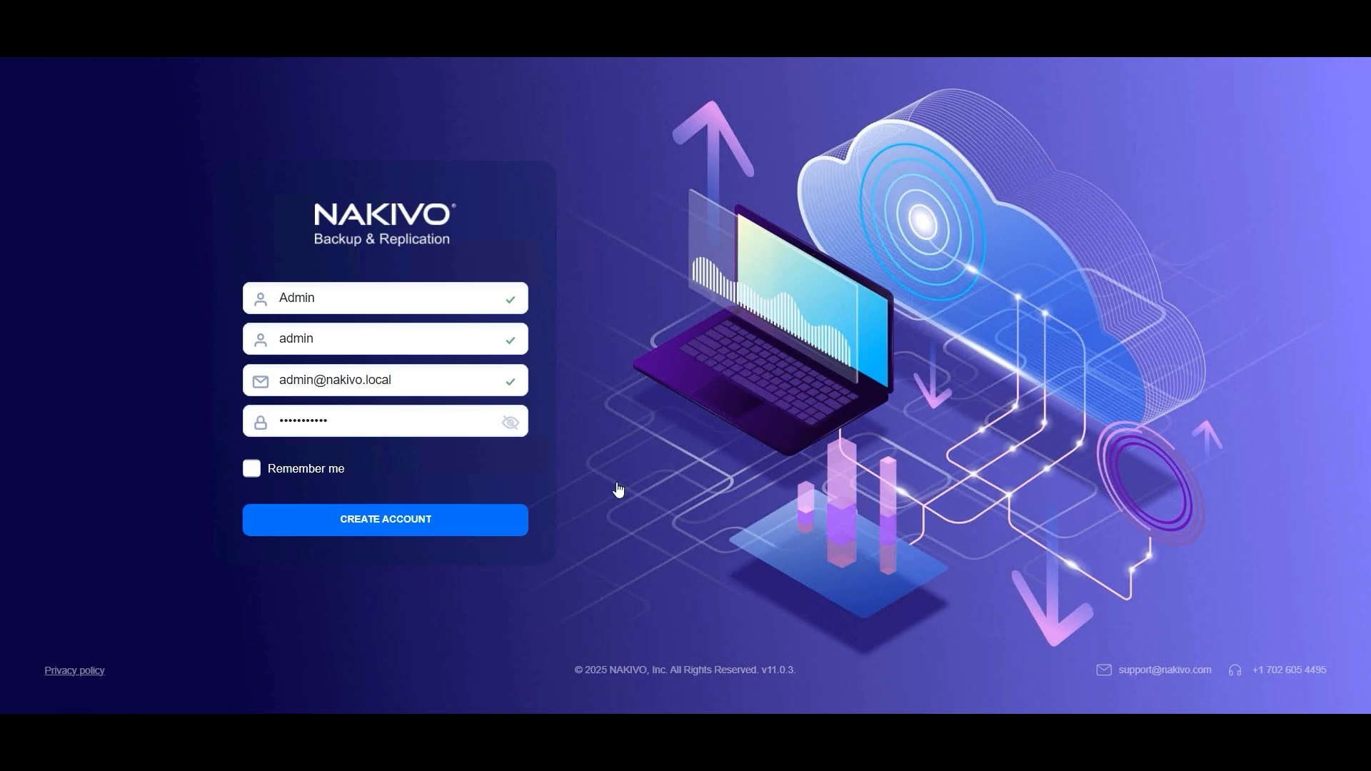